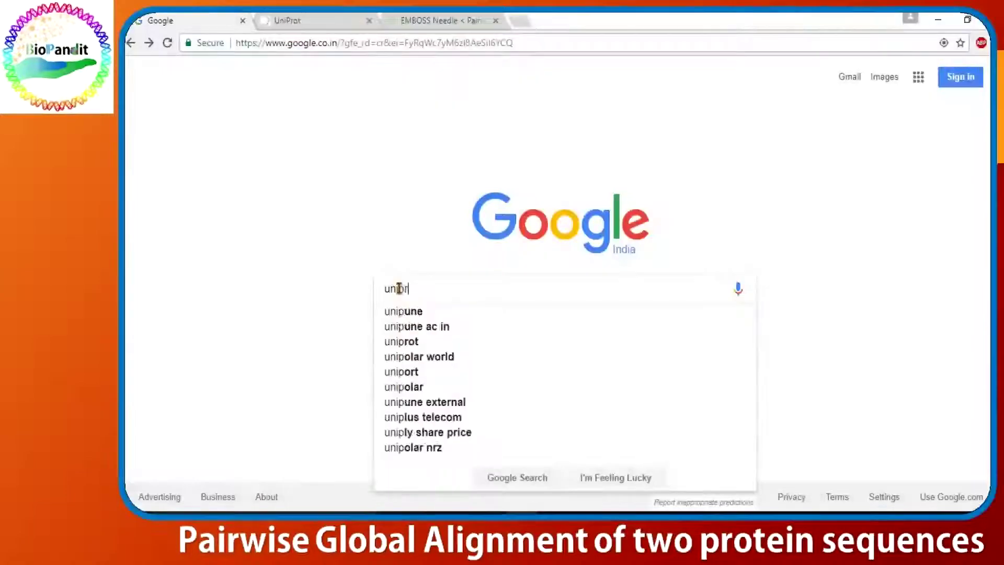
Search Google for 'uniprot' and open the UniProt home page from the results.
{"action": "type", "text": "rot"}
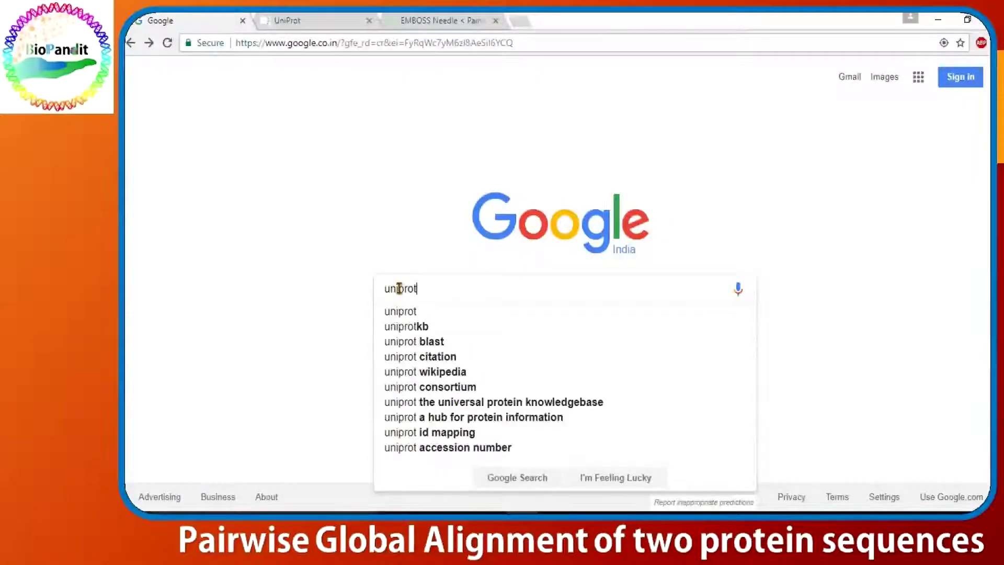
{"action": "key", "text": "Return"}
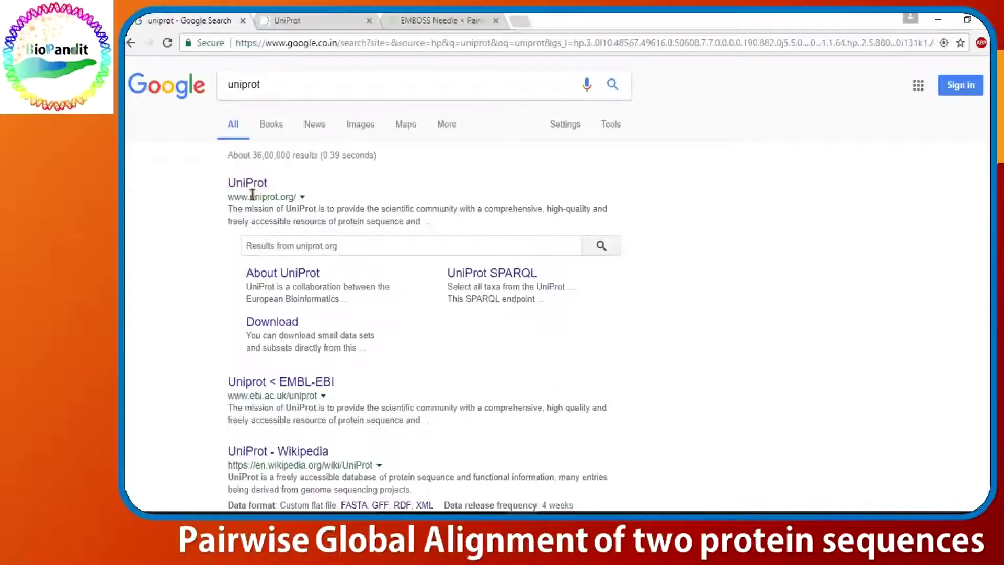
{"action": "left_click", "coordinate": [247, 188]}
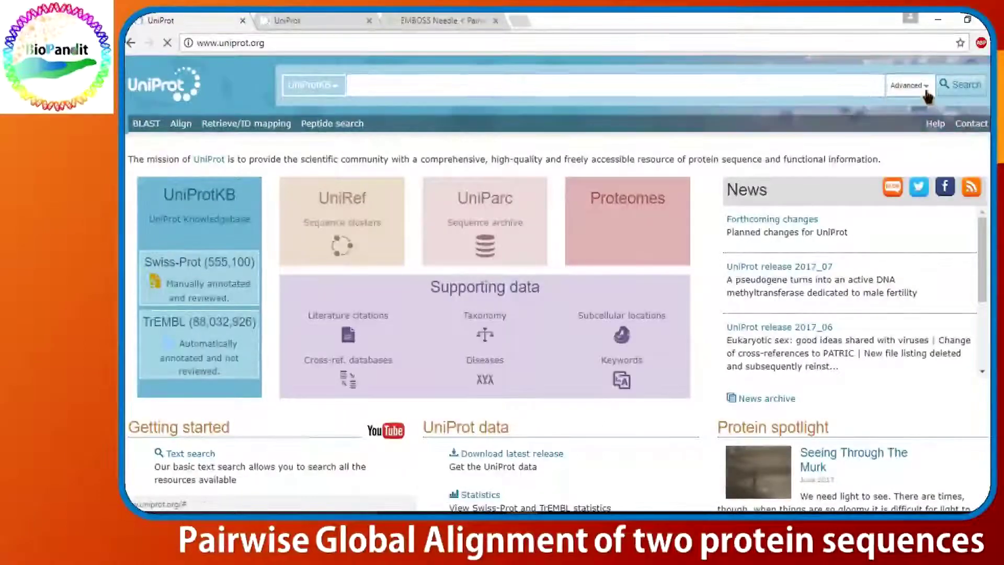
In UniProt advanced search, set the Protein name [DE] term to 'Elongation factor'.
{"action": "left_click", "coordinate": [906, 85]}
{"action": "left_click", "coordinate": [495, 135]}
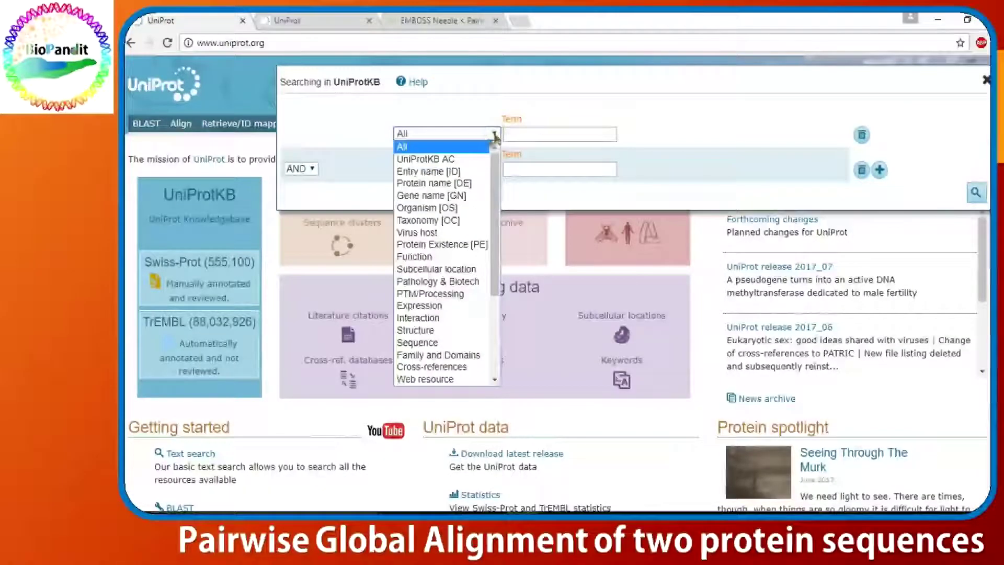
{"action": "left_click", "coordinate": [434, 183]}
{"action": "left_click", "coordinate": [511, 135]}
{"action": "type", "text": "Elongation factor"}
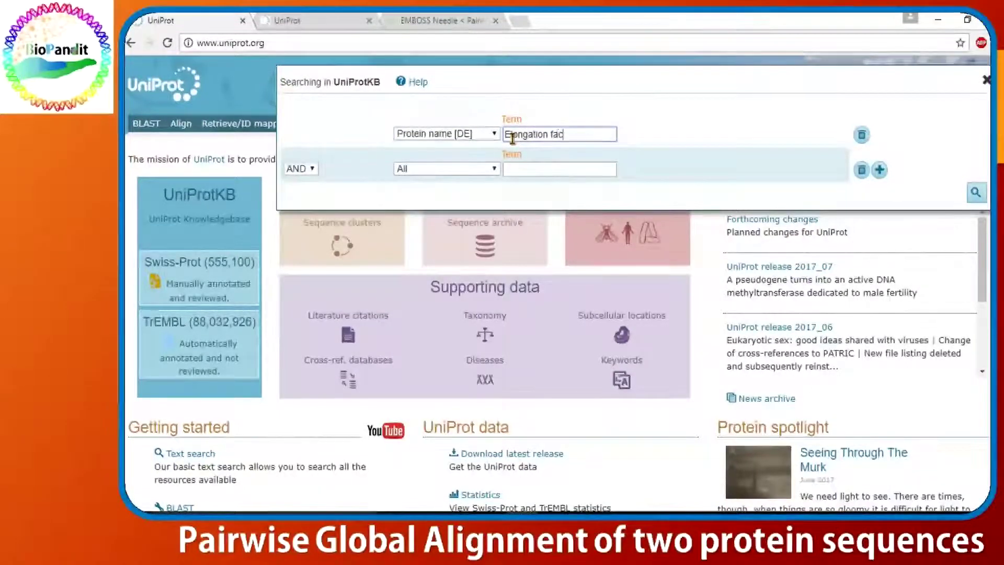
Add an Organism [OS] term 'Escherichia coli' and run the search.
{"action": "left_click", "coordinate": [494, 169]}
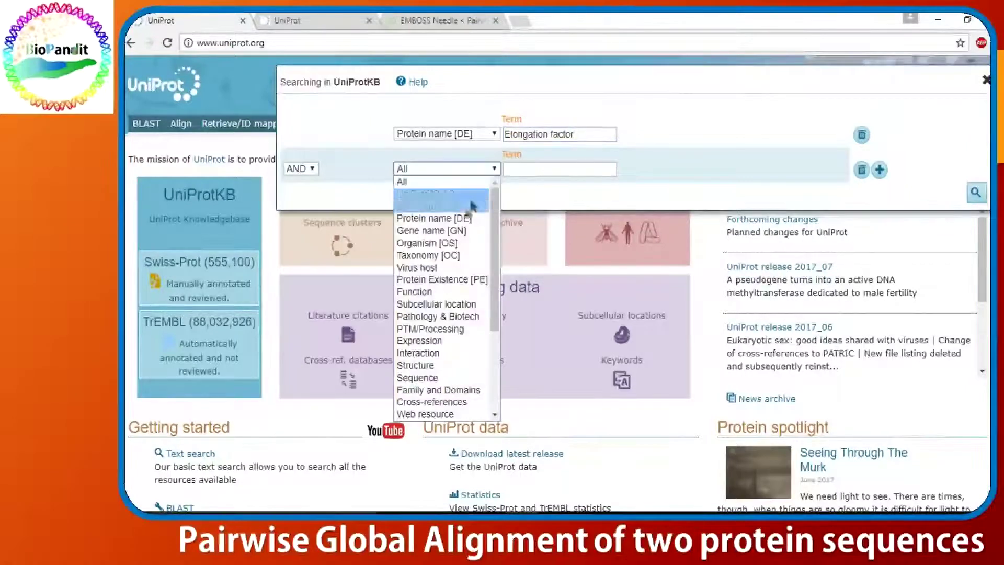
{"action": "left_click", "coordinate": [426, 245]}
{"action": "left_click", "coordinate": [528, 170]}
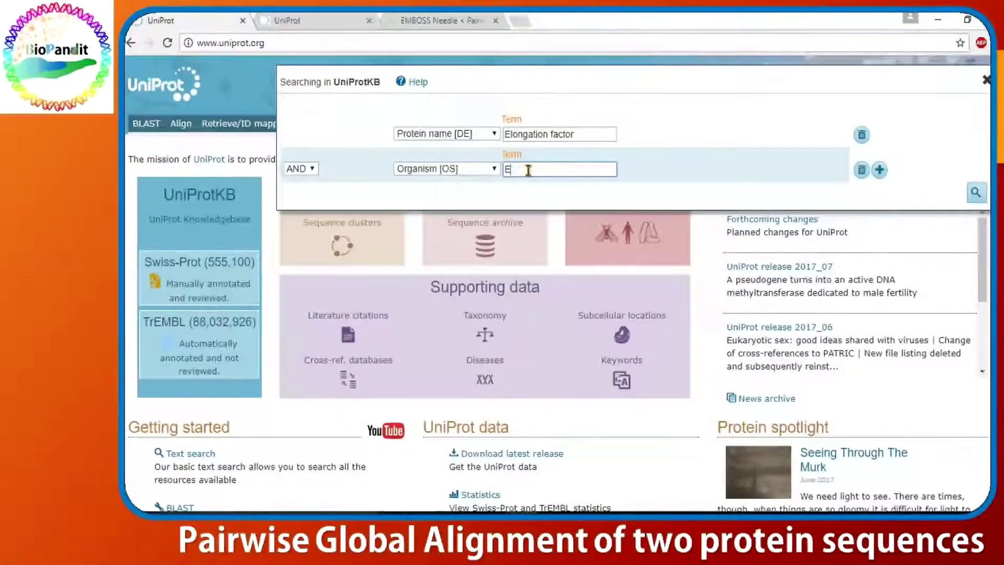
{"action": "type", "text": "Escherichia"}
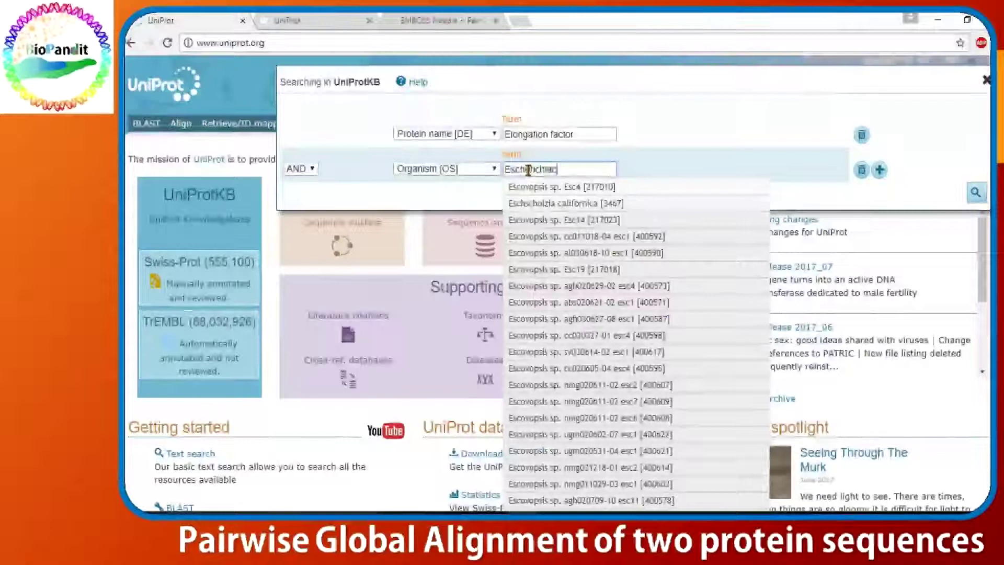
{"action": "type", "text": " coli"}
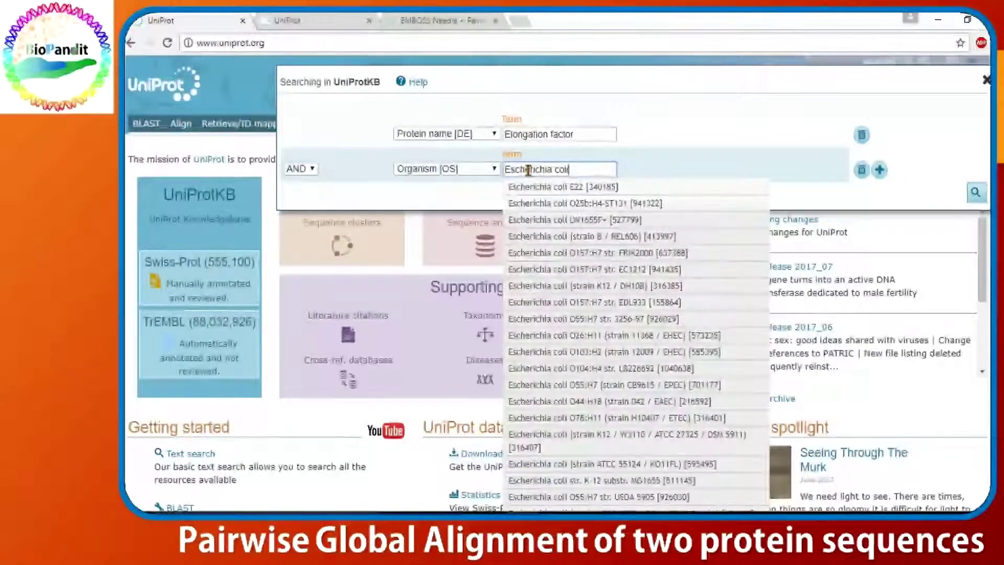
{"action": "left_click", "coordinate": [976, 192]}
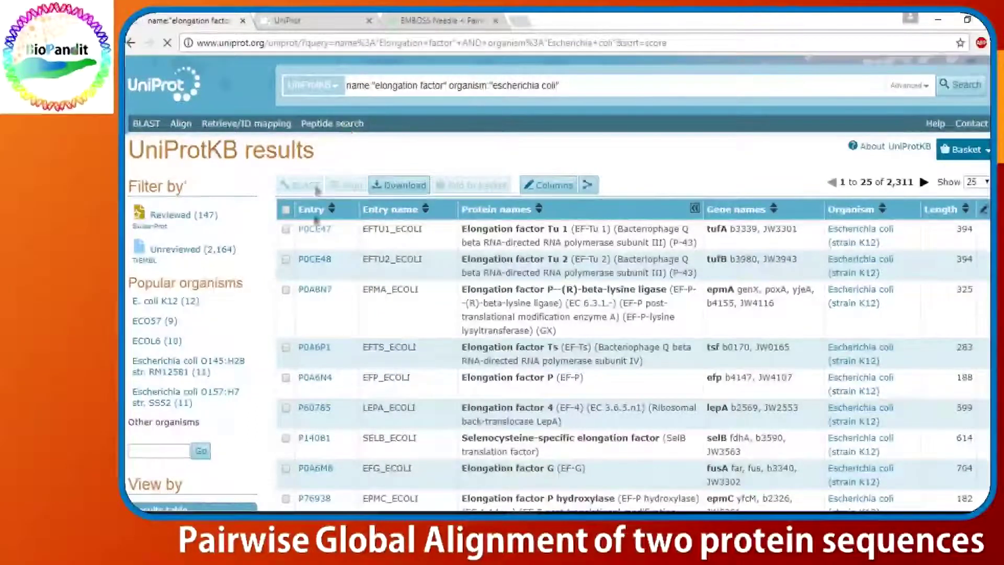
Open entry P0CE47 (Elongation factor Tu 1), view its FASTA sequence, and return to the UniProt home tab.
{"action": "left_click", "coordinate": [316, 229]}
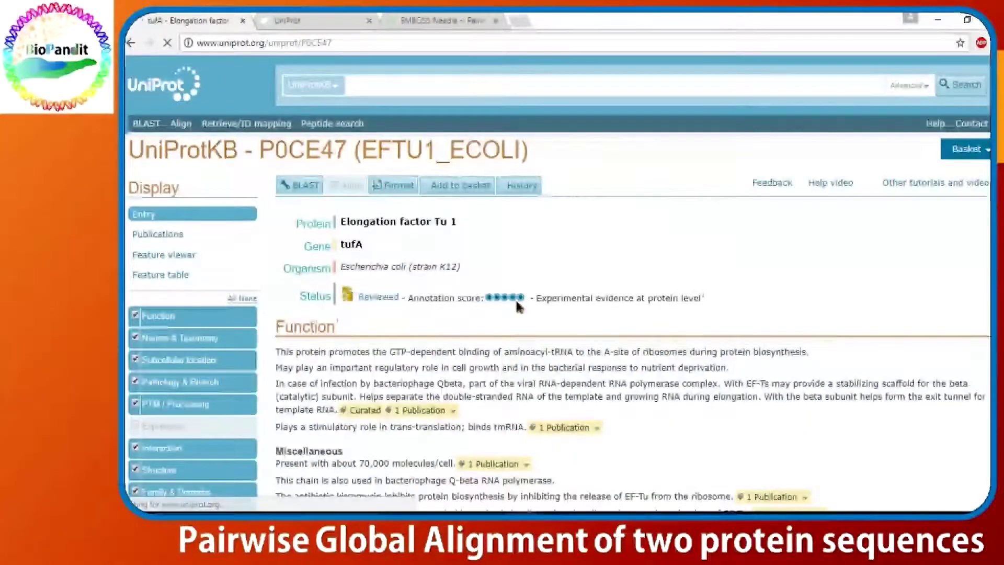
{"action": "scroll", "coordinate": [518, 306], "scroll_direction": "down", "scroll_amount": 20}
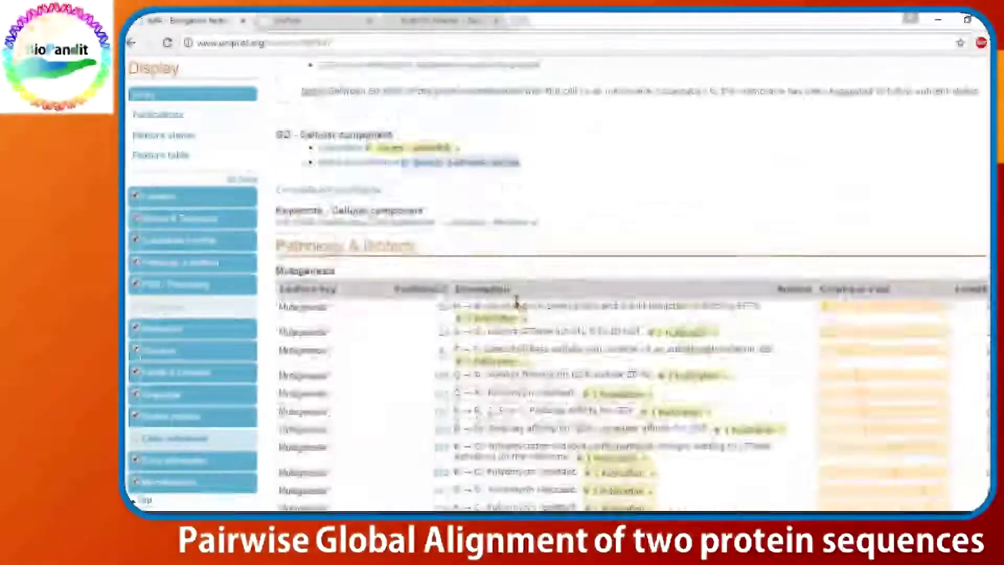
{"action": "scroll", "coordinate": [515, 305], "scroll_direction": "down", "scroll_amount": 20}
{"action": "scroll", "coordinate": [515, 307], "scroll_direction": "down", "scroll_amount": 20}
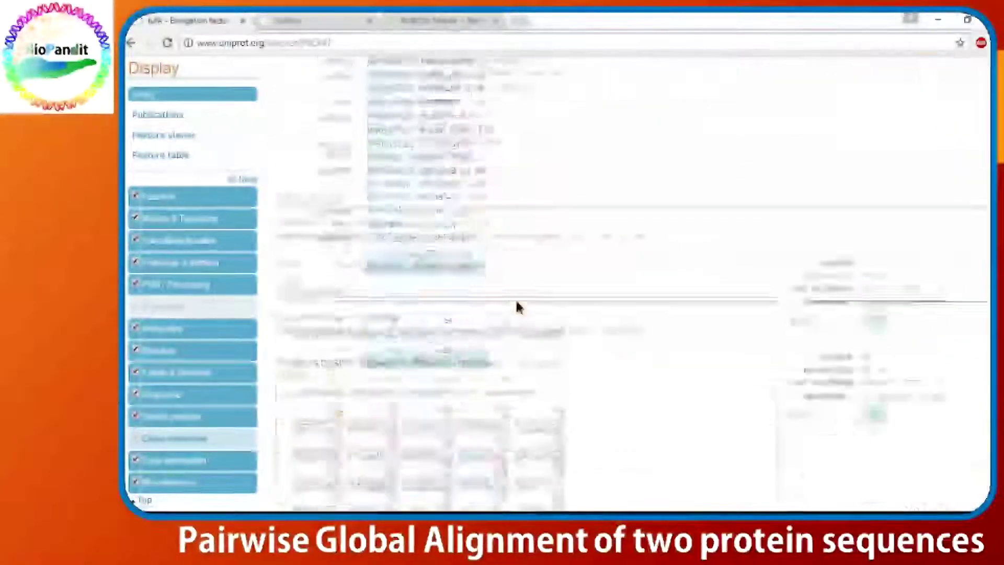
{"action": "left_click", "coordinate": [386, 213]}
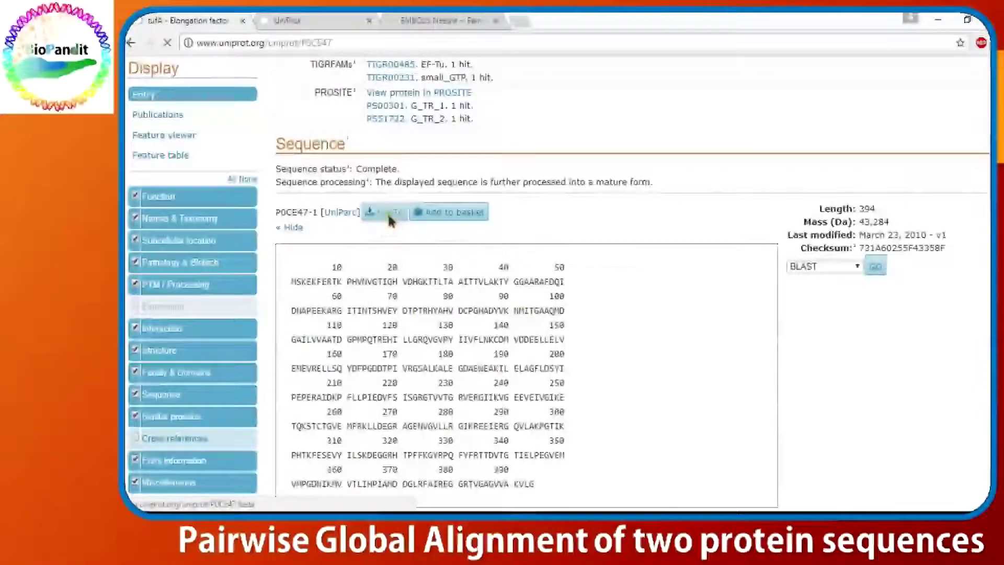
{"action": "left_click", "coordinate": [324, 22]}
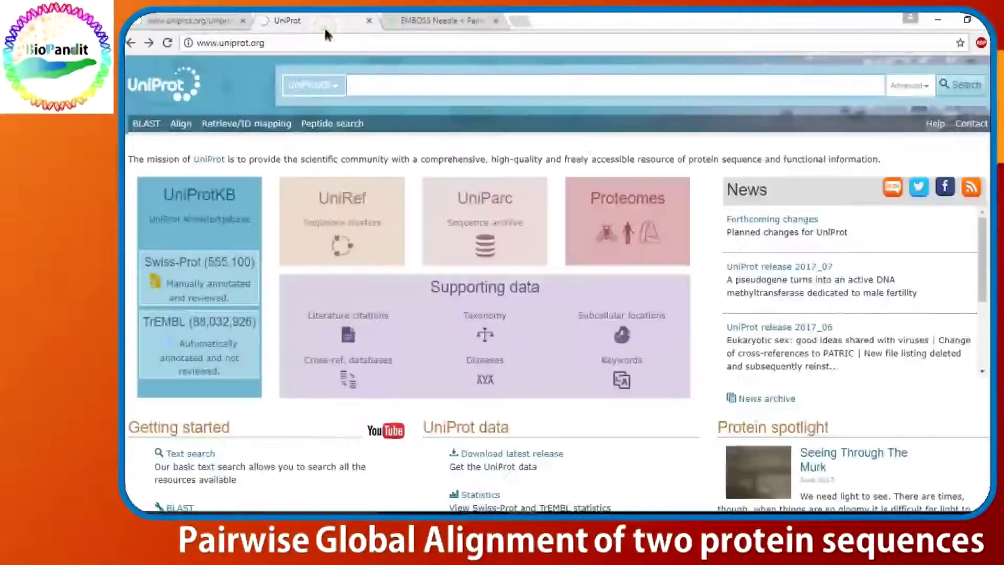
Start an advanced search with the Protein name [DE] term 'Elongation factor'.
{"action": "left_click", "coordinate": [928, 92]}
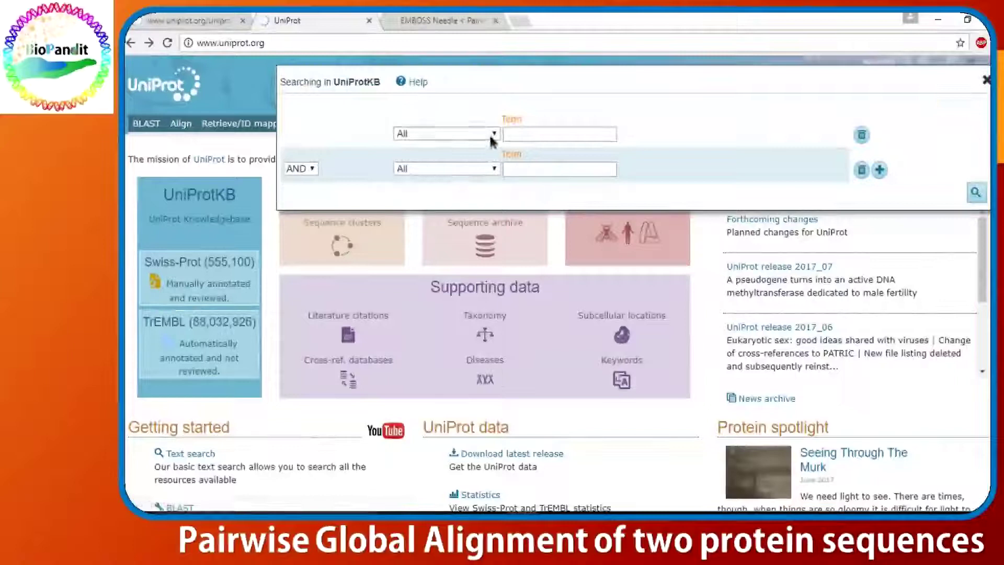
{"action": "left_click", "coordinate": [493, 137]}
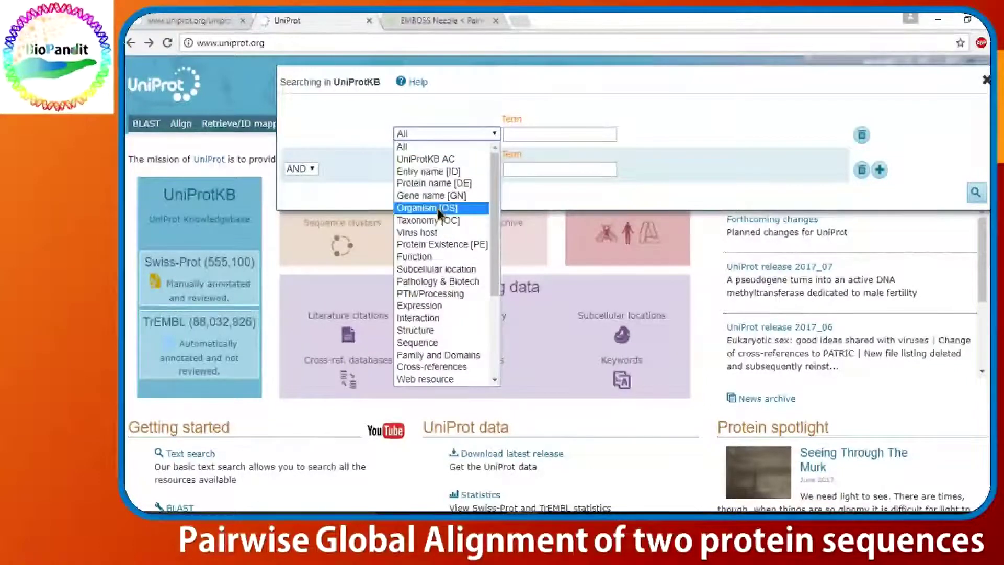
{"action": "left_click", "coordinate": [439, 184]}
{"action": "left_click", "coordinate": [531, 129]}
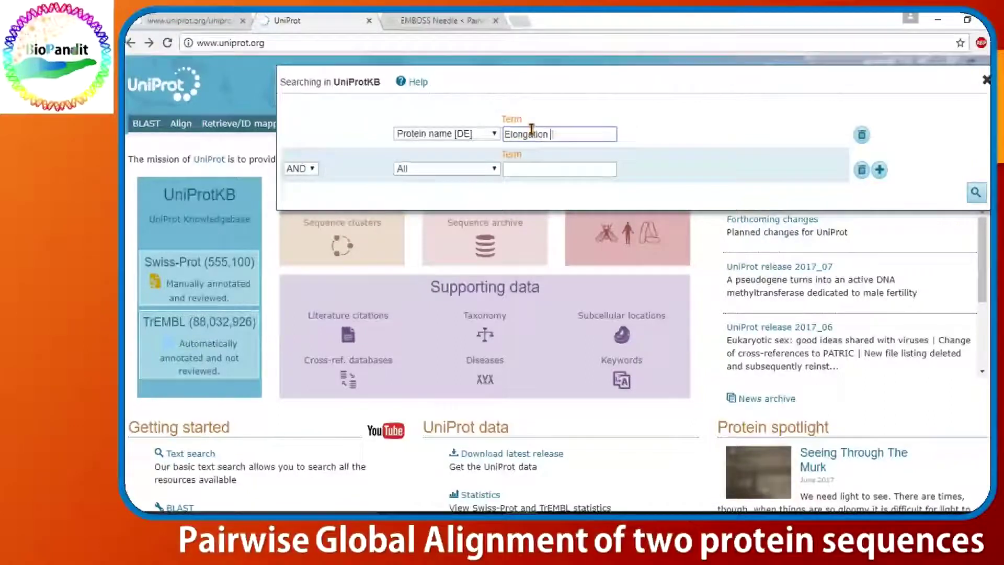
Add an Organism [OS] term 'Thermus thermophilus' and run the search.
{"action": "left_click", "coordinate": [492, 168]}
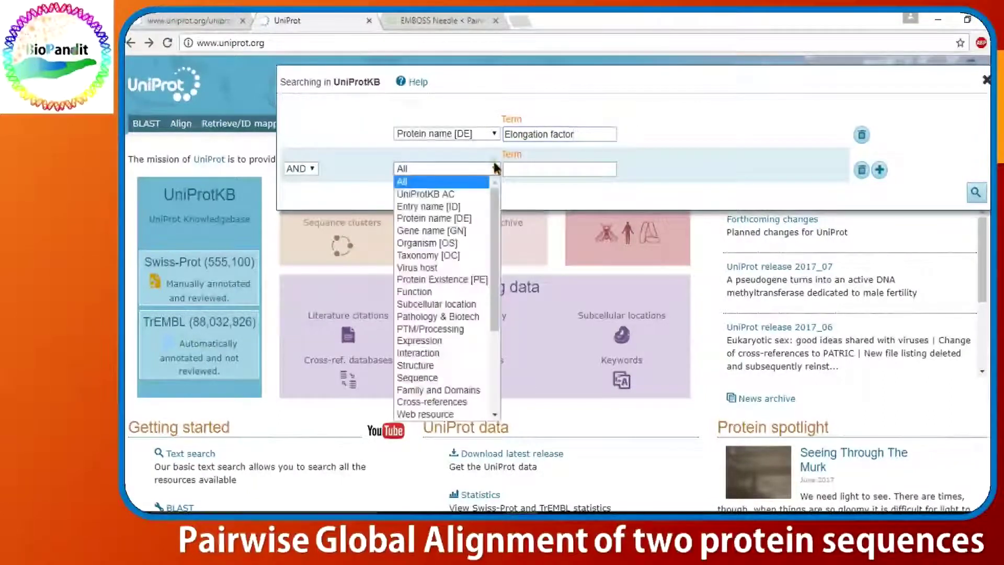
{"action": "left_click", "coordinate": [456, 250]}
{"action": "left_click", "coordinate": [523, 167]}
{"action": "type", "text": "Thermus thermophilus"}
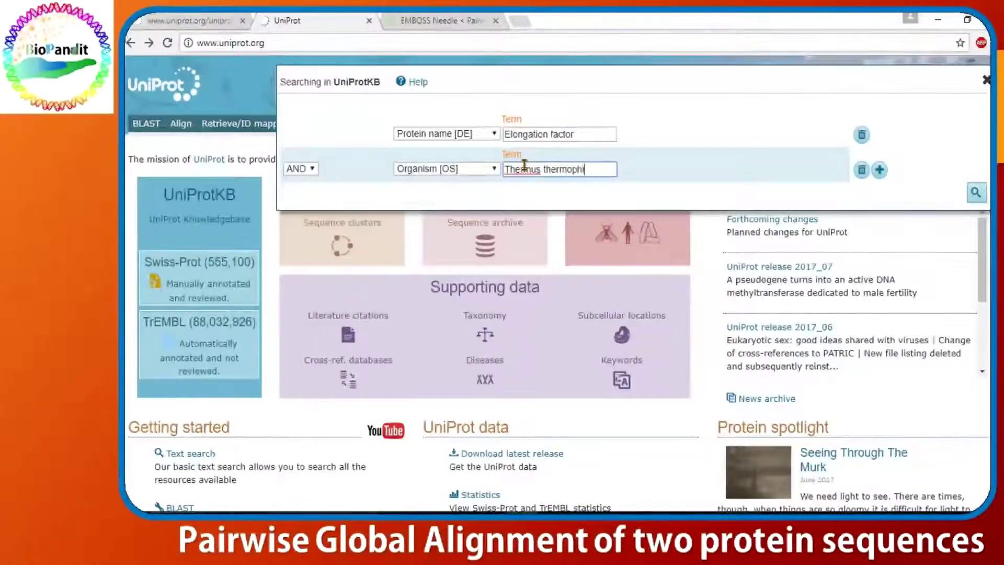
{"action": "left_click", "coordinate": [975, 192]}
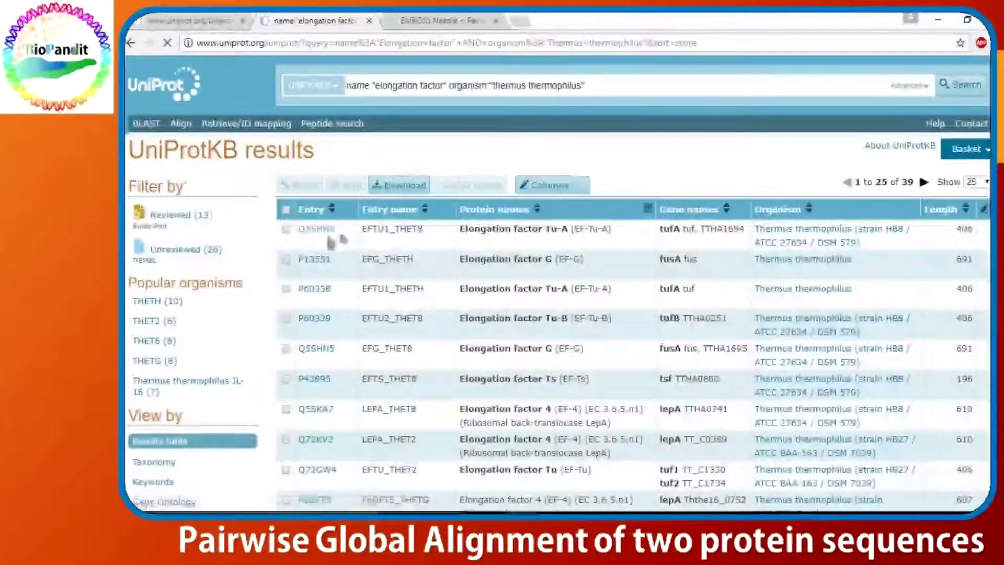
Open the Thermus Elongation factor Tu-A entry Q5SHN6 and view its FASTA sequence.
{"action": "left_click", "coordinate": [320, 234]}
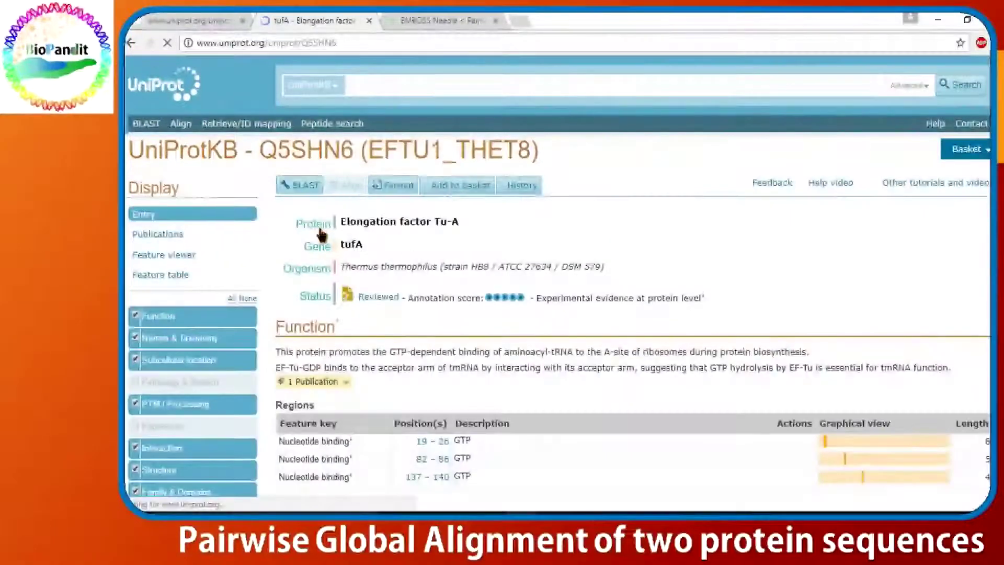
{"action": "scroll", "coordinate": [548, 303], "scroll_direction": "down", "scroll_amount": 20}
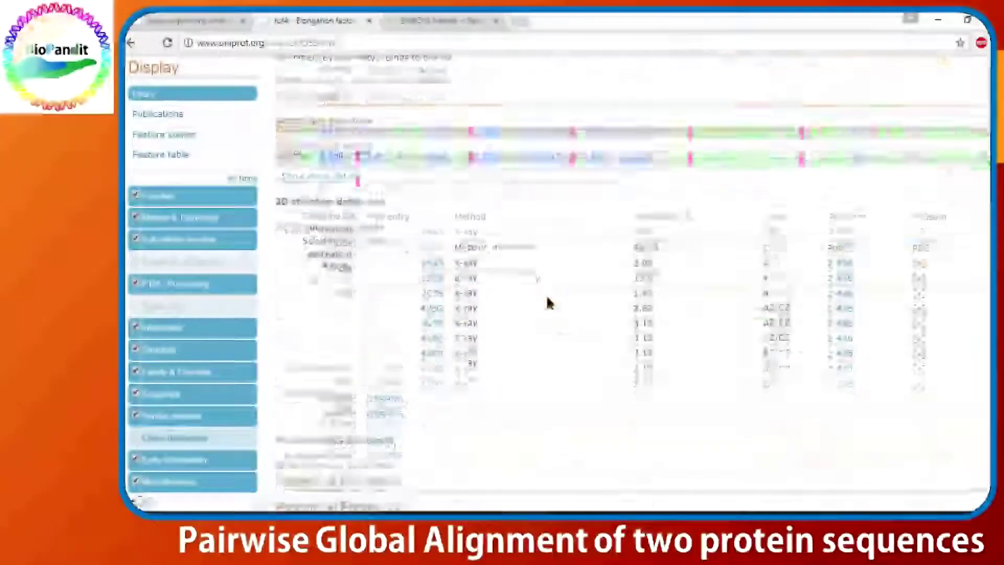
{"action": "scroll", "coordinate": [548, 303], "scroll_direction": "down", "scroll_amount": 15}
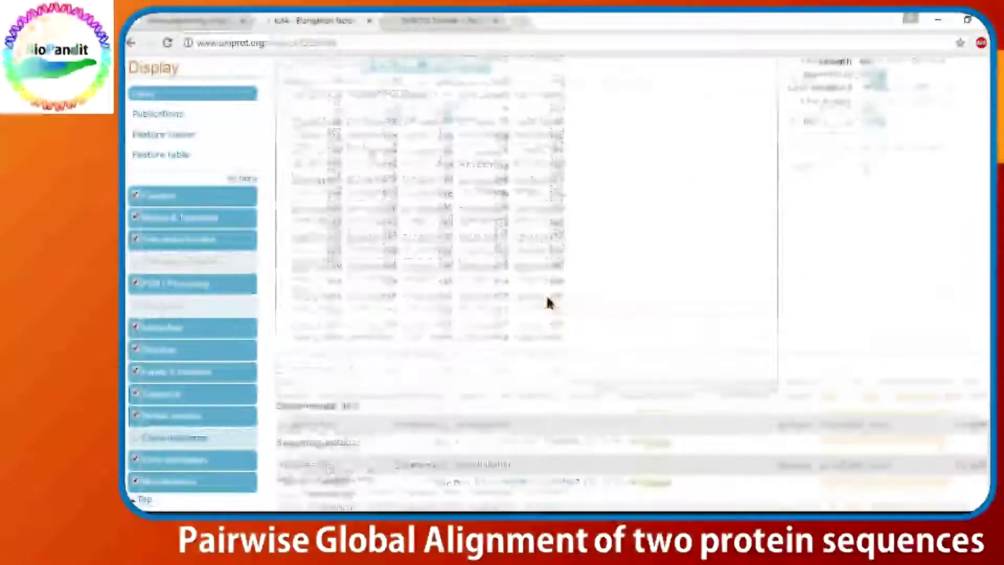
{"action": "scroll", "coordinate": [418, 104], "scroll_direction": "up", "scroll_amount": 2}
{"action": "left_click", "coordinate": [389, 121]}
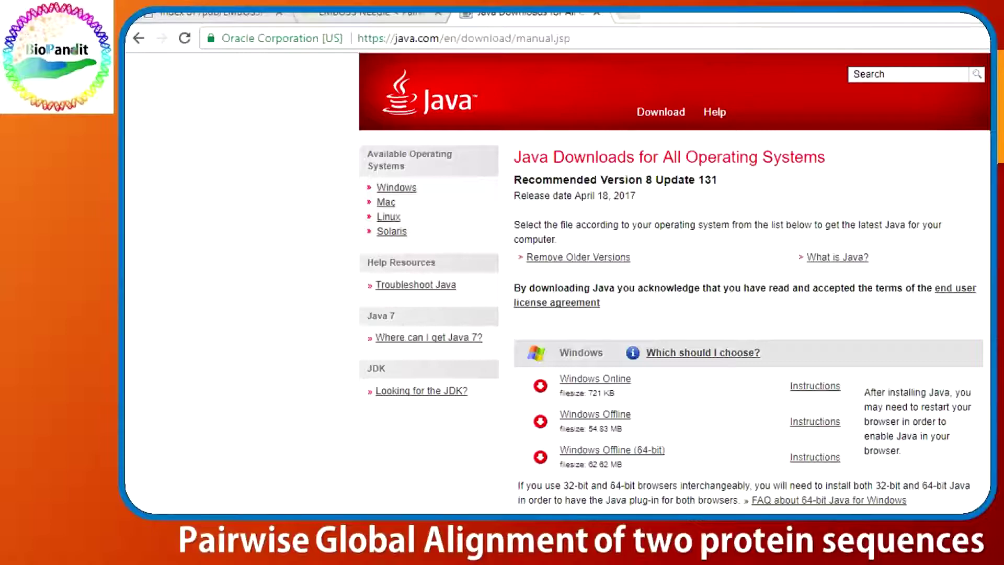
Close the Java downloads tab to return to the Jemboss window.
{"action": "key", "text": "ctrl+w"}
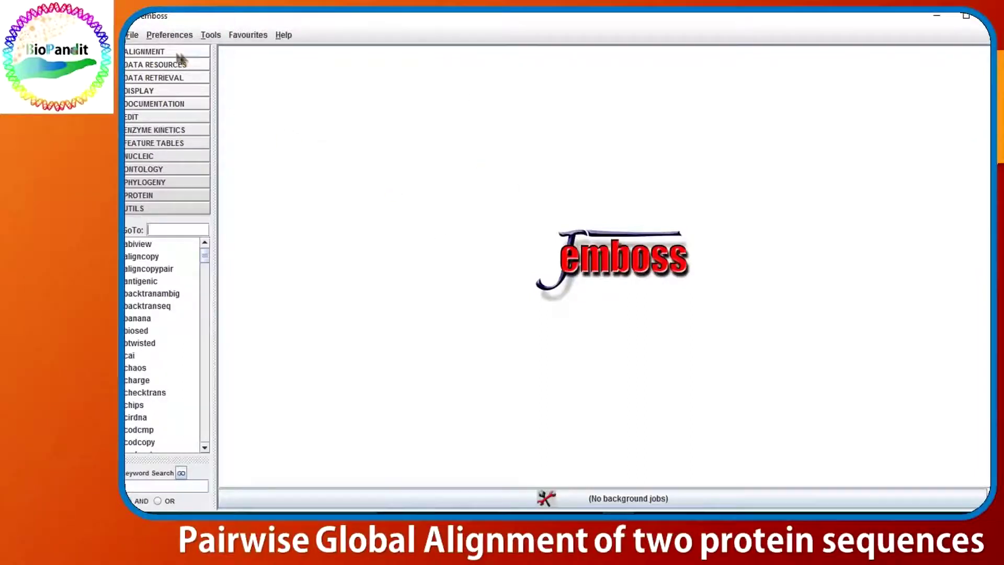
Open ALIGNMENT > GLOBAL > needle and set both sequence inputs to 'paste'.
{"action": "left_click", "coordinate": [163, 52]}
{"action": "mouse_move", "coordinate": [286, 105]}
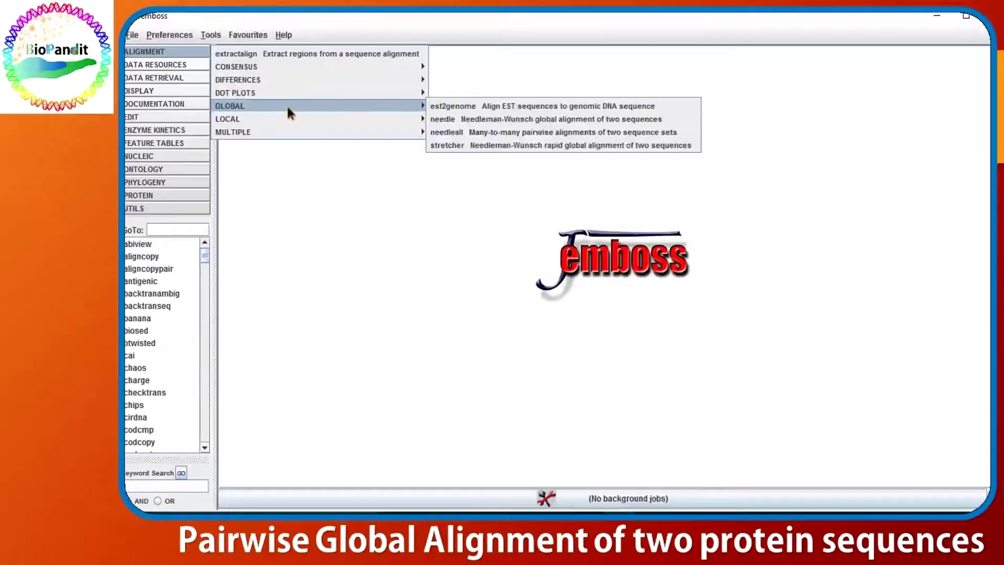
{"action": "left_click", "coordinate": [479, 118]}
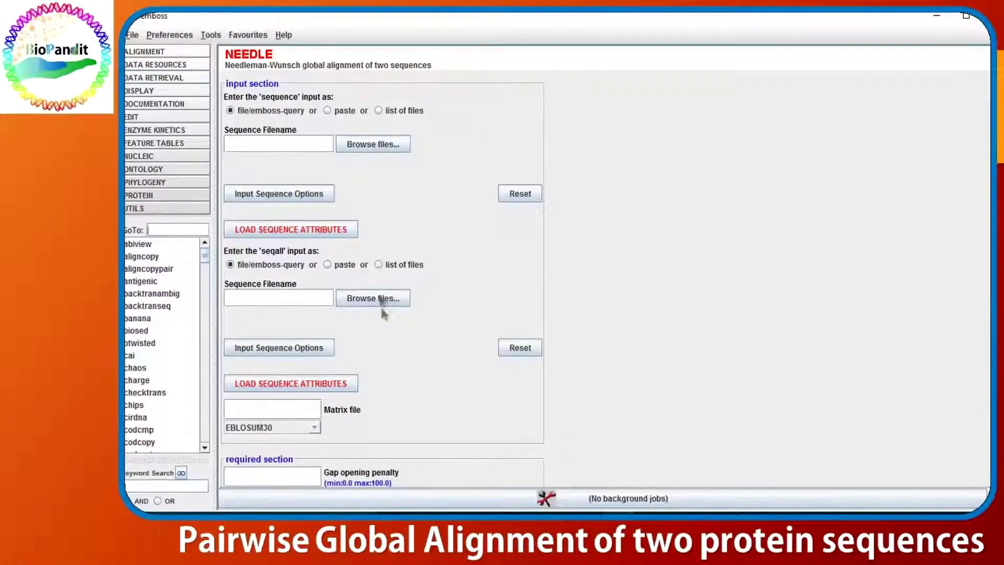
{"action": "left_click", "coordinate": [328, 110]}
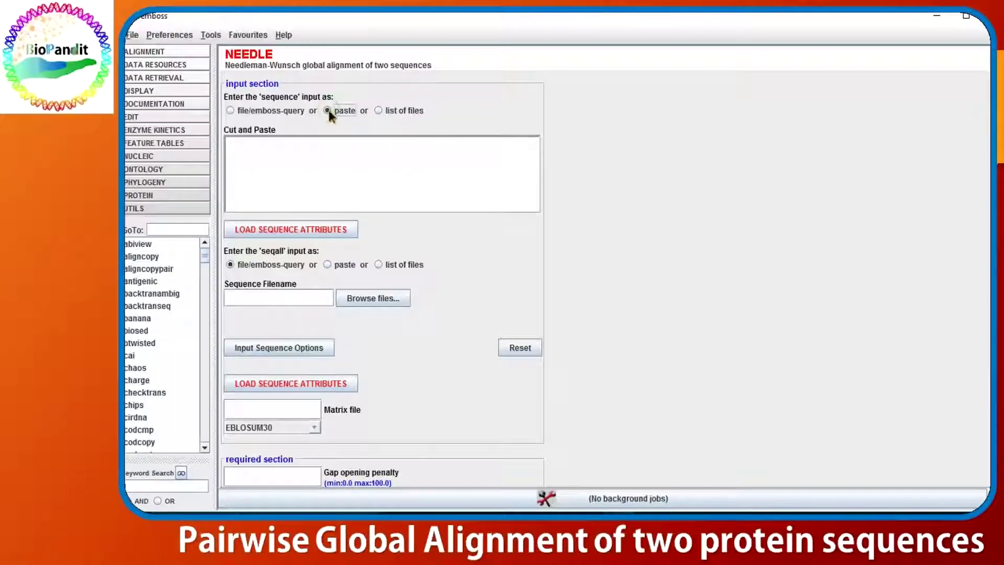
{"action": "left_click", "coordinate": [328, 265]}
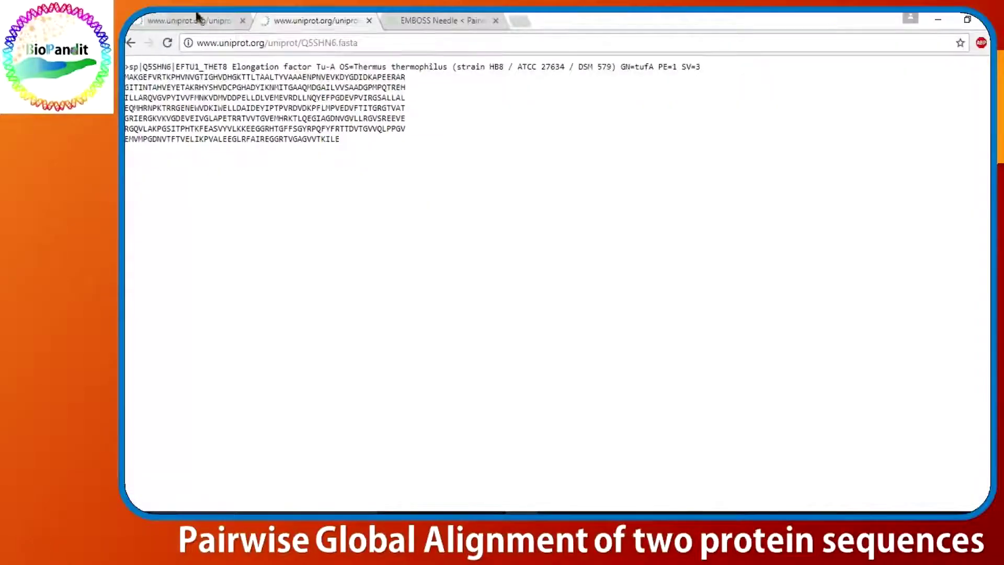
{"action": "left_click", "coordinate": [198, 18]}
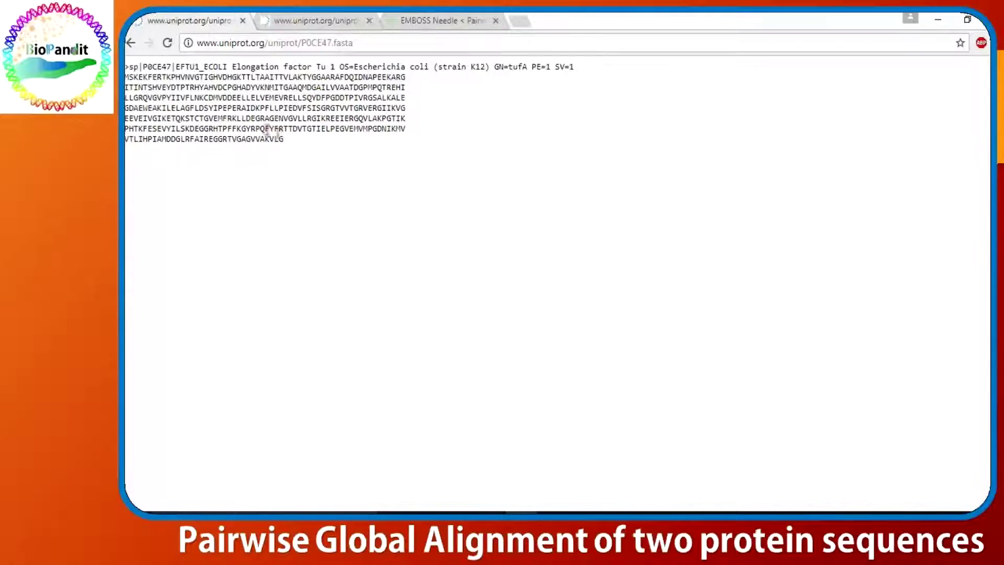
Copy the P0CE47 FASTA record into the first Needle sequence box.
{"action": "key", "text": "ctrl+a"}
{"action": "key", "text": "ctrl+c"}
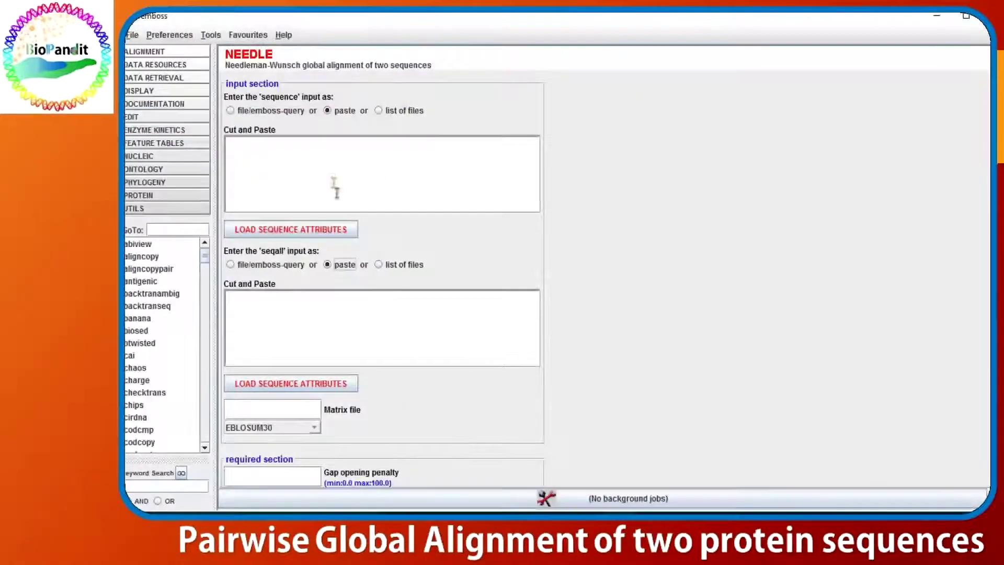
{"action": "left_click", "coordinate": [331, 178]}
{"action": "key", "text": "ctrl+v"}
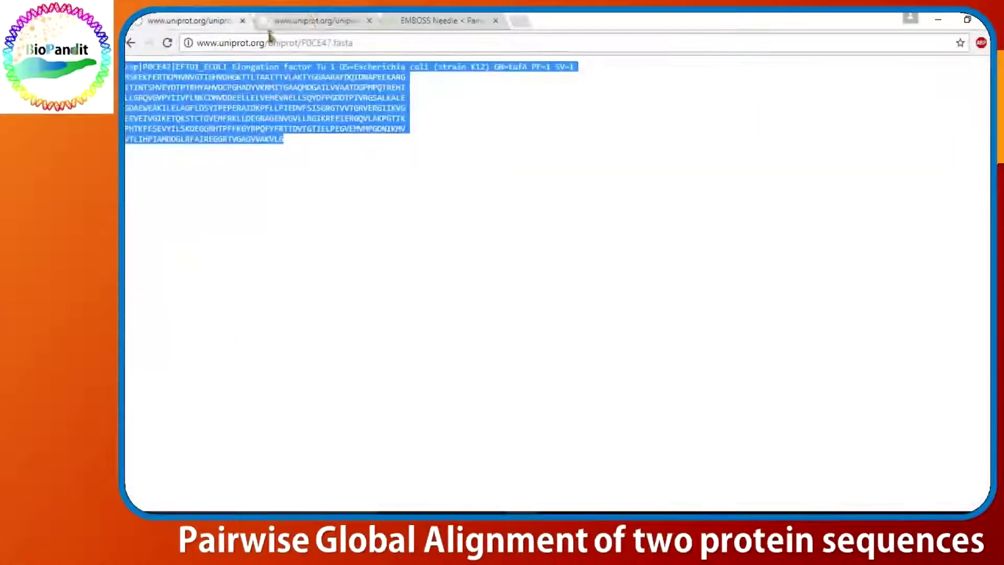
Copy the Q5SHN6 FASTA record into the second Needle sequence box.
{"action": "left_click", "coordinate": [310, 18]}
{"action": "left_click_drag", "start_coordinate": [347, 140], "coordinate": [126, 66]}
{"action": "key", "text": "ctrl+c"}
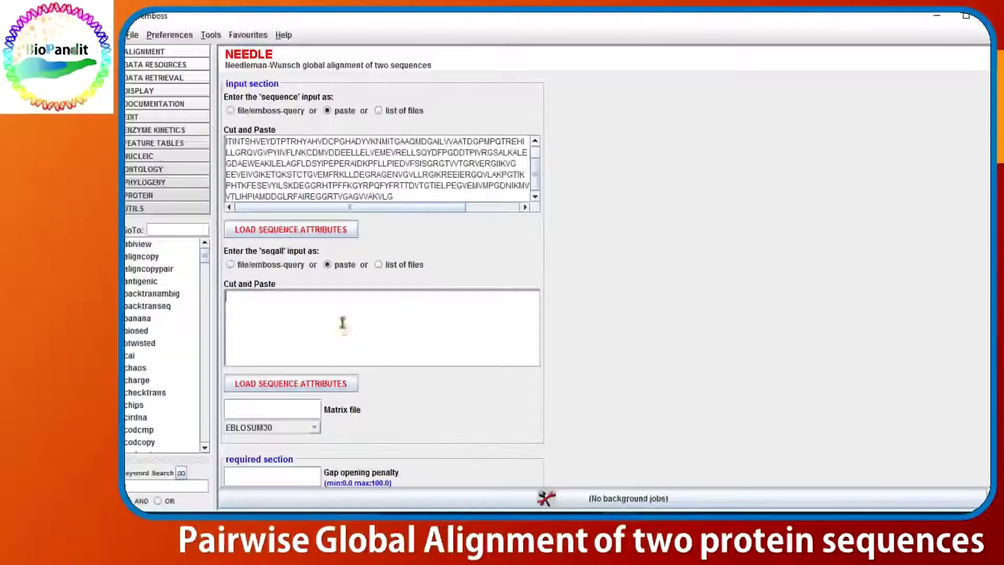
{"action": "left_click", "coordinate": [341, 320]}
{"action": "key", "text": "ctrl+v"}
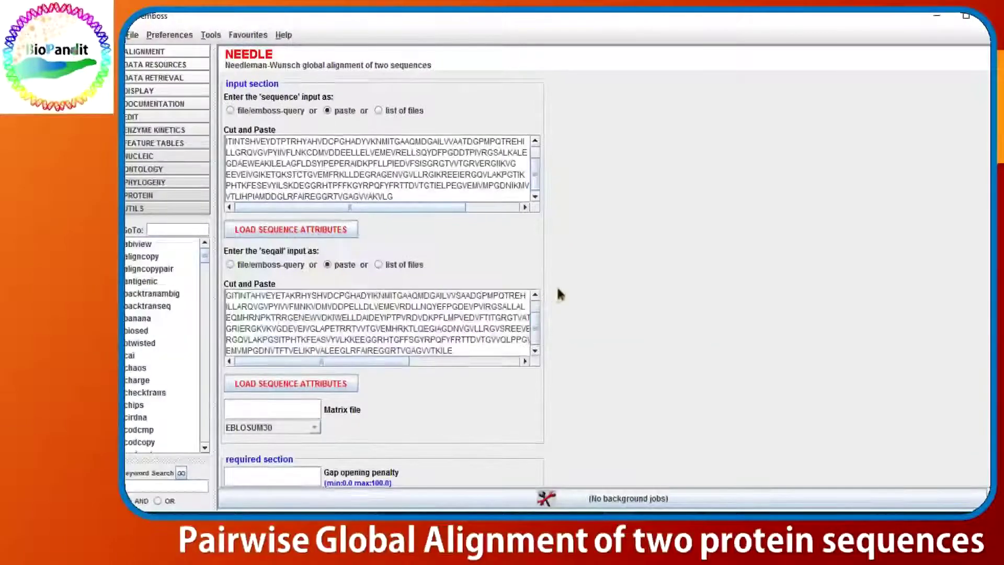
{"action": "scroll", "coordinate": [663, 291], "scroll_direction": "down", "scroll_amount": 1}
{"action": "scroll", "coordinate": [315, 275], "scroll_direction": "down", "scroll_amount": 8}
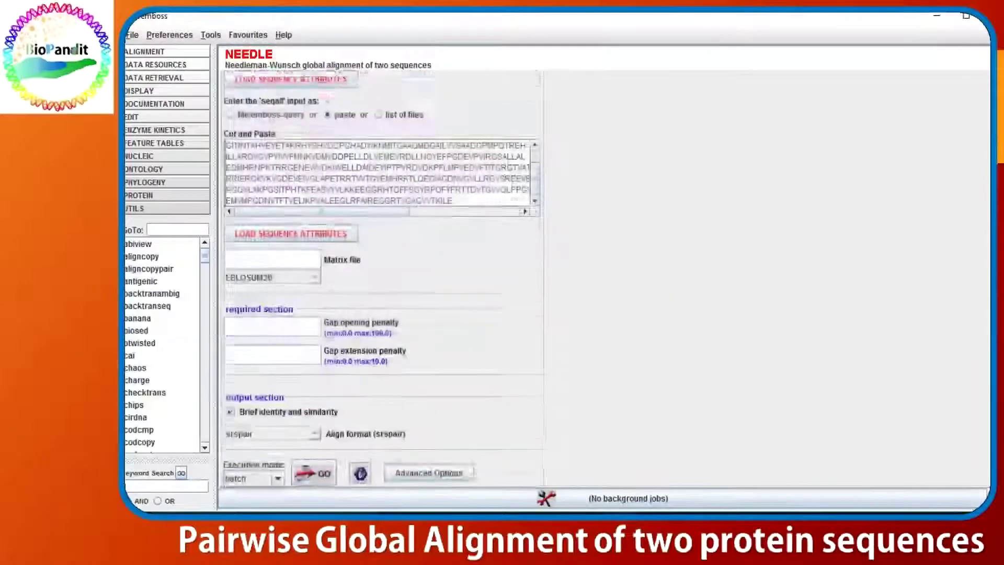
Score with the EBLOSUM62 matrix, gap opening penalty 10 and gap extension 2.
{"action": "left_click", "coordinate": [314, 271]}
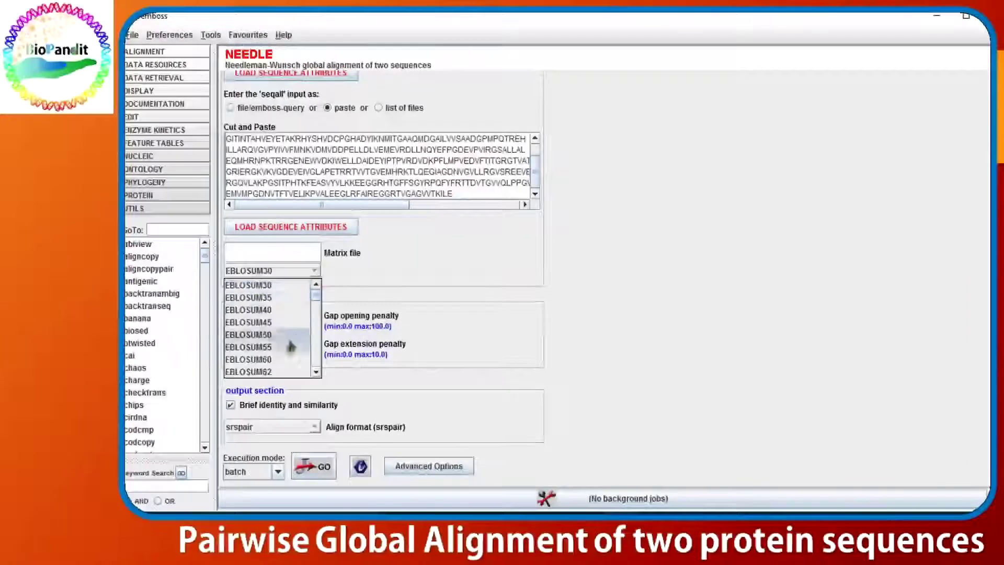
{"action": "left_click", "coordinate": [257, 372]}
{"action": "left_click", "coordinate": [263, 322]}
{"action": "type", "text": "10"}
{"action": "left_click", "coordinate": [288, 353]}
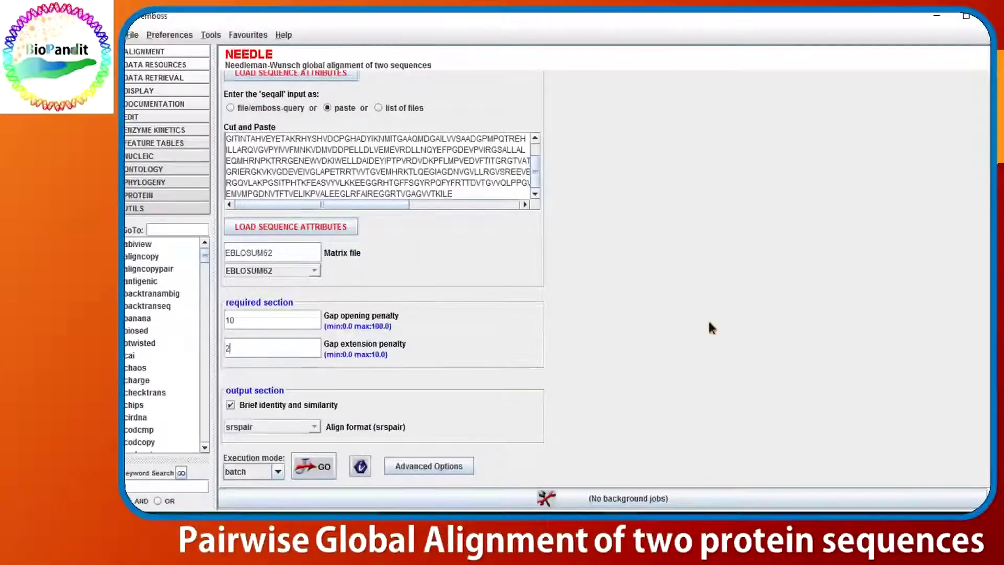
Set pair output format, apply end gap penalties, and run the job interactively.
{"action": "left_click", "coordinate": [316, 427]}
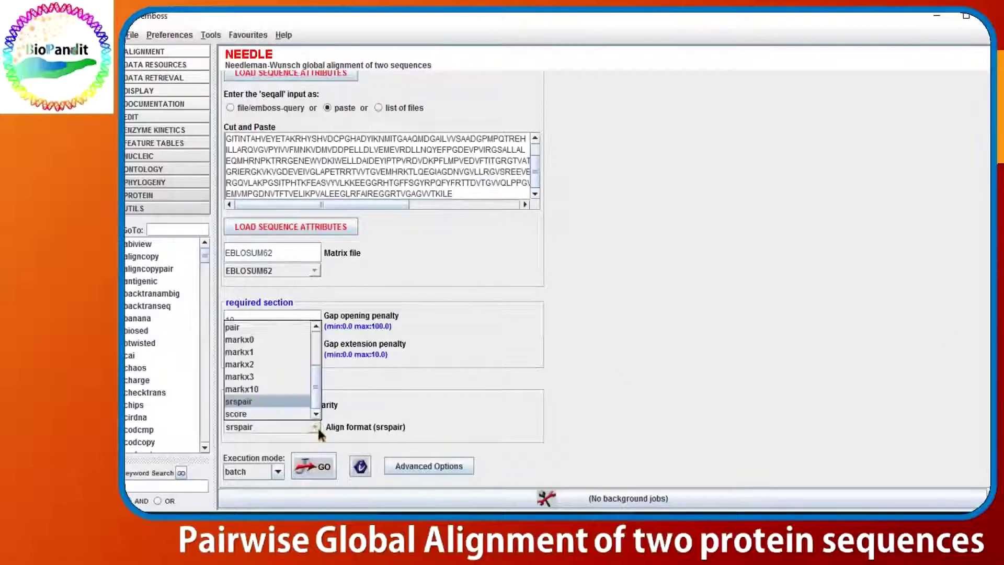
{"action": "left_click", "coordinate": [264, 326]}
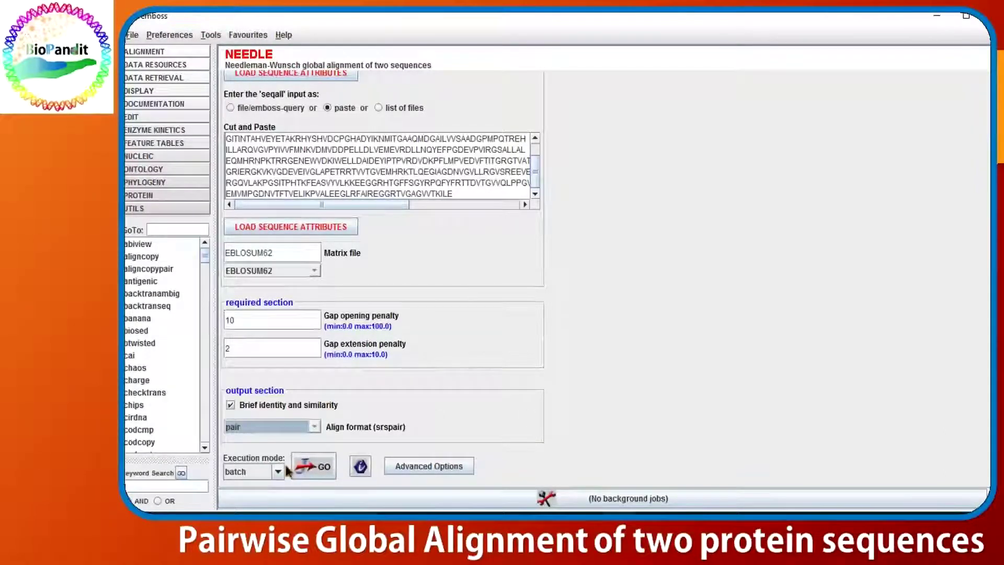
{"action": "left_click", "coordinate": [409, 473]}
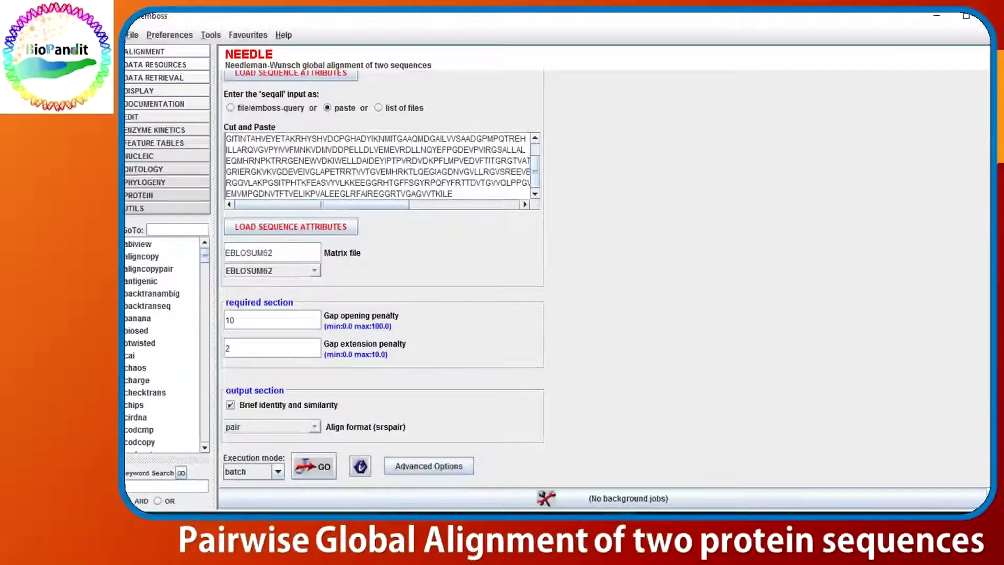
{"action": "scroll", "coordinate": [382, 314], "scroll_direction": "down", "scroll_amount": 3}
{"action": "left_click", "coordinate": [230, 413]}
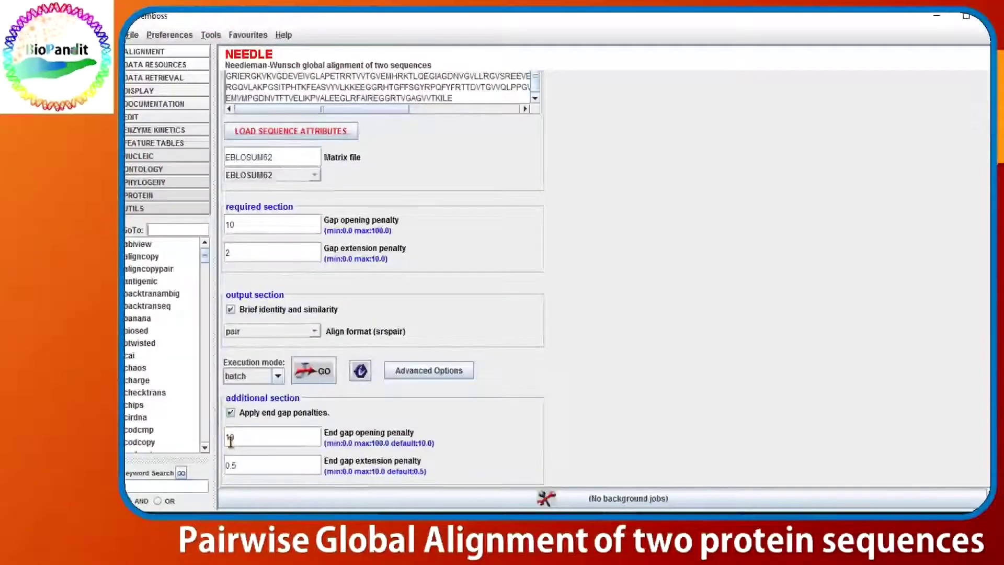
{"action": "left_click", "coordinate": [278, 376]}
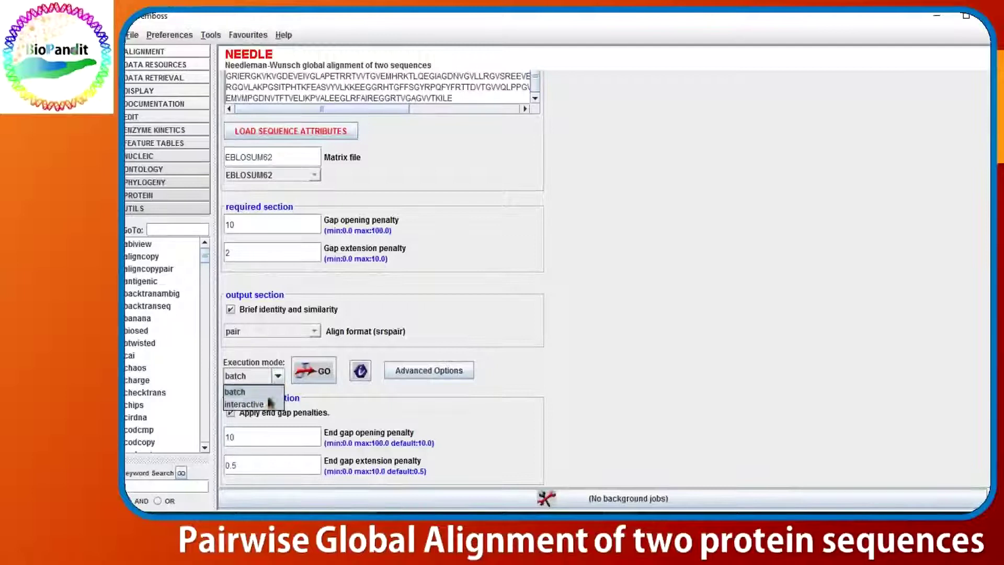
{"action": "left_click", "coordinate": [244, 404]}
{"action": "left_click", "coordinate": [314, 371]}
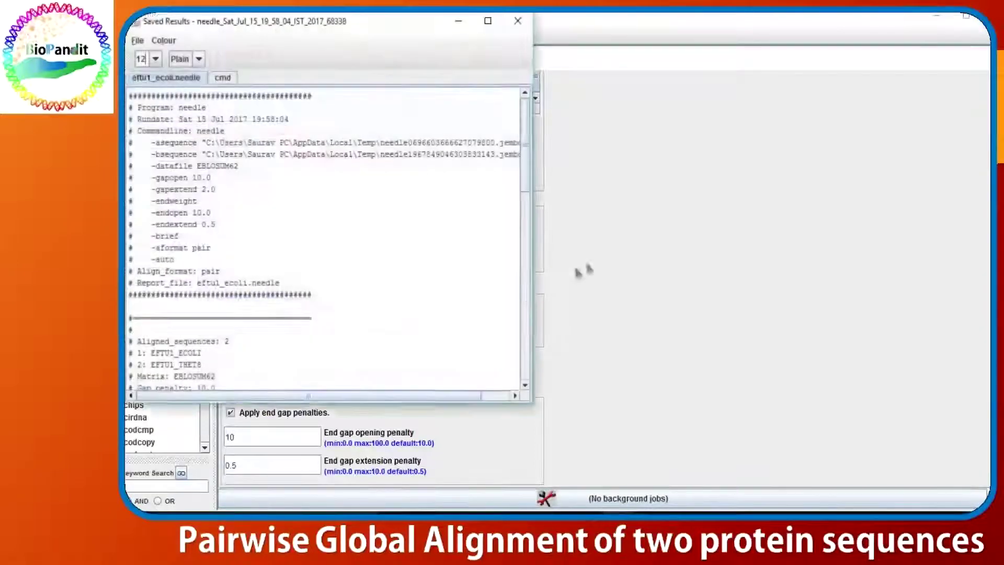
{"action": "left_click_drag", "start_coordinate": [381, 21], "coordinate": [830, 68]}
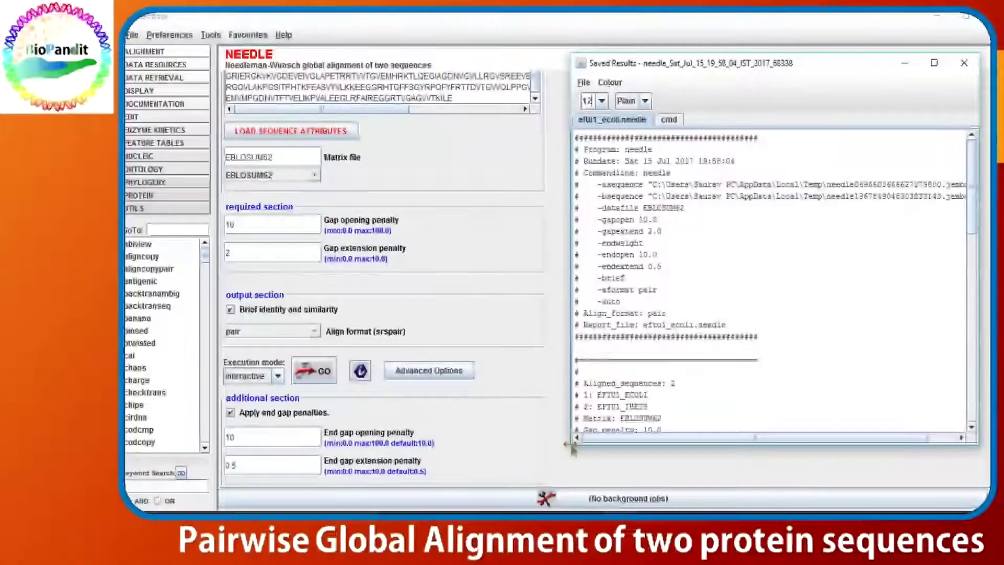
{"action": "left_click_drag", "start_coordinate": [569, 445], "coordinate": [310, 494]}
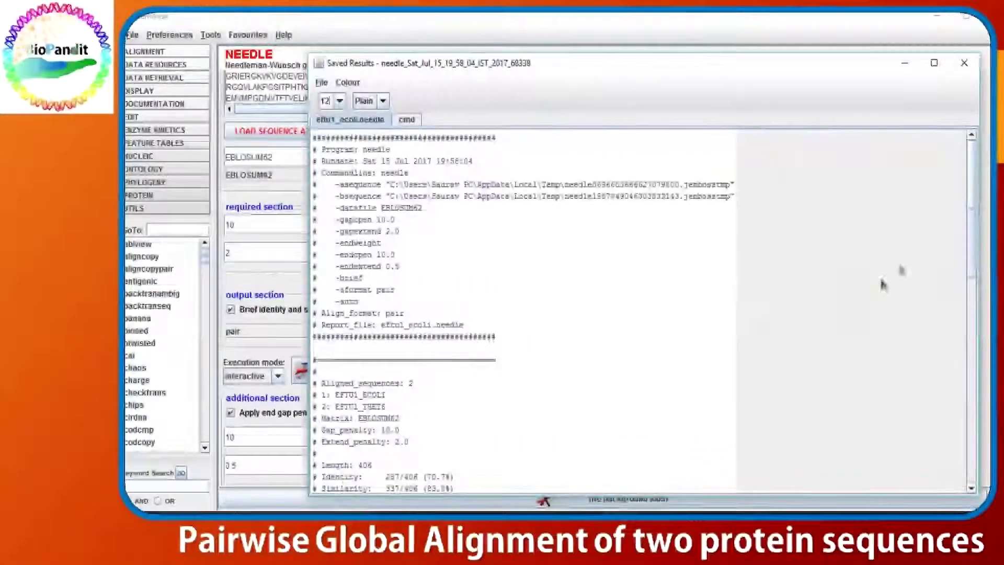
{"action": "left_click_drag", "start_coordinate": [971, 237], "coordinate": [974, 363]}
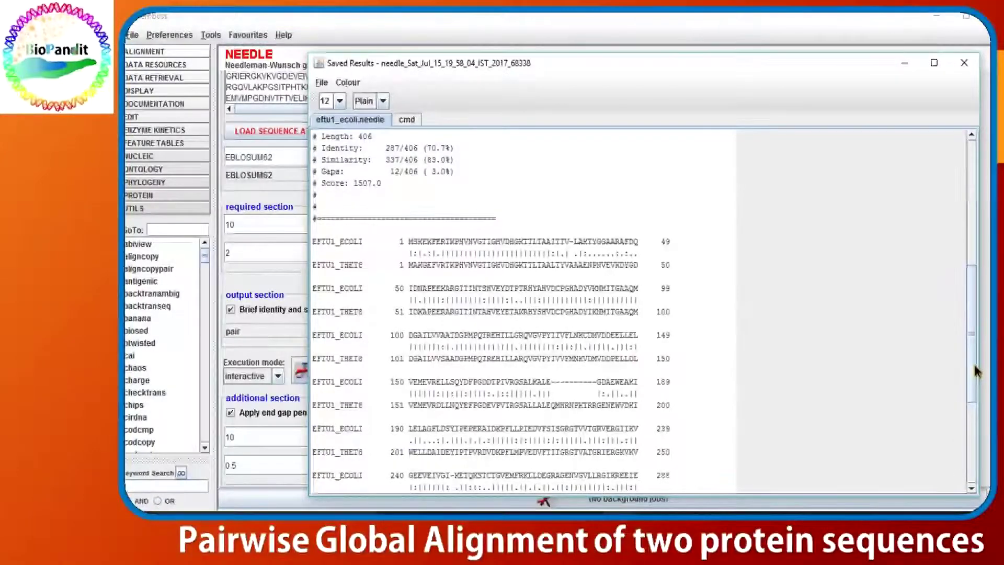
{"action": "left_click_drag", "start_coordinate": [974, 362], "coordinate": [968, 320]}
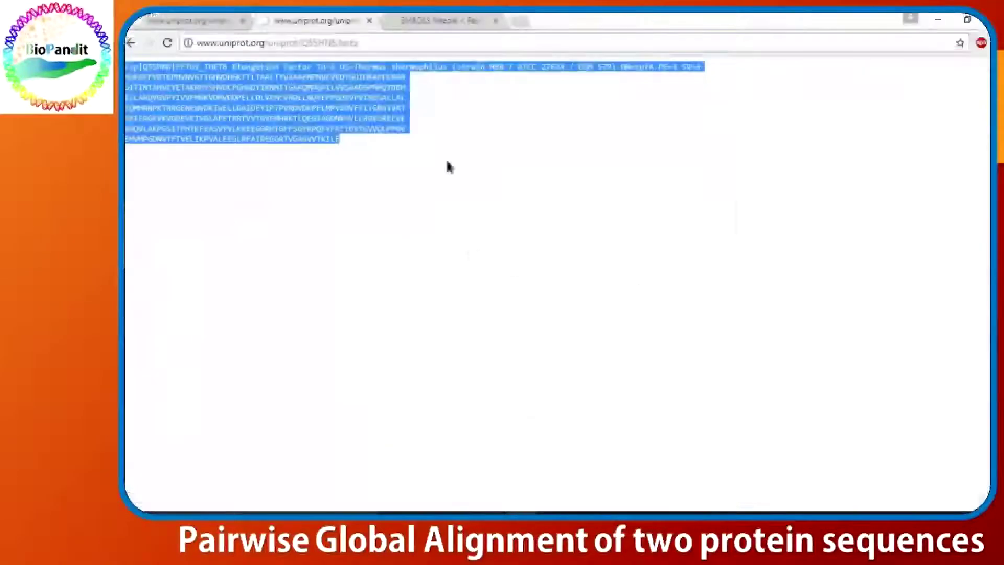
{"action": "left_click", "coordinate": [432, 18]}
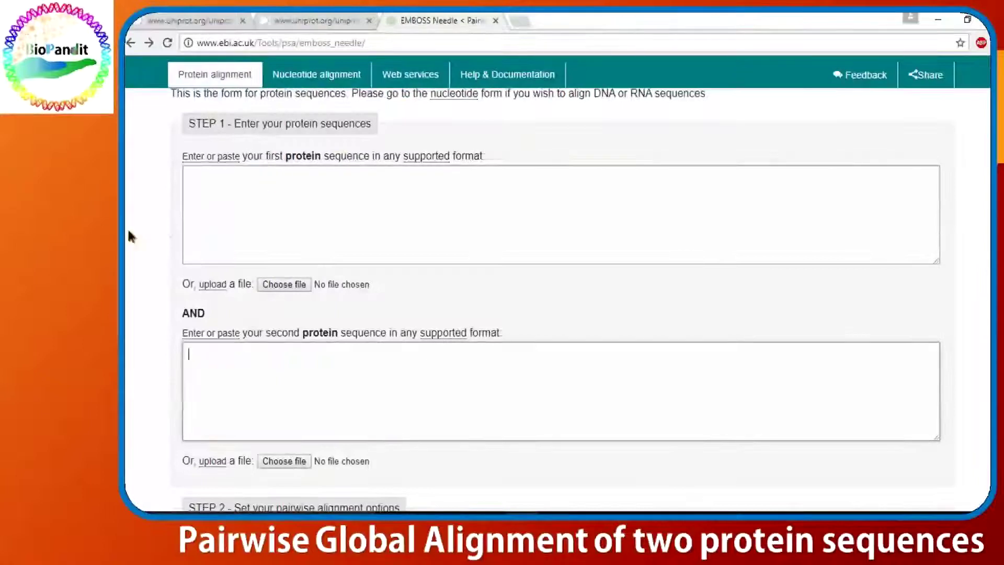
Copy the P0CE47 FASTA from UniProt into the first EMBOSS Needle sequence box.
{"action": "scroll", "coordinate": [129, 236], "scroll_direction": "up", "scroll_amount": 4}
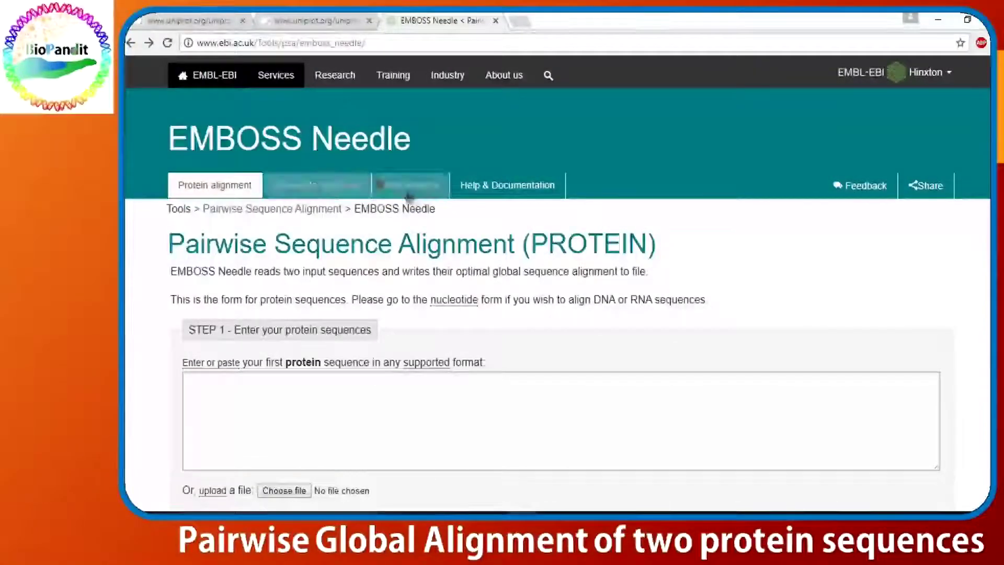
{"action": "scroll", "coordinate": [130, 299], "scroll_direction": "down", "scroll_amount": 3}
{"action": "left_click_drag", "start_coordinate": [242, 225], "coordinate": [378, 220]}
{"action": "left_click", "coordinate": [214, 20]}
{"action": "key", "text": "ctrl+c"}
{"action": "left_click", "coordinate": [442, 20]}
{"action": "left_click", "coordinate": [343, 260]}
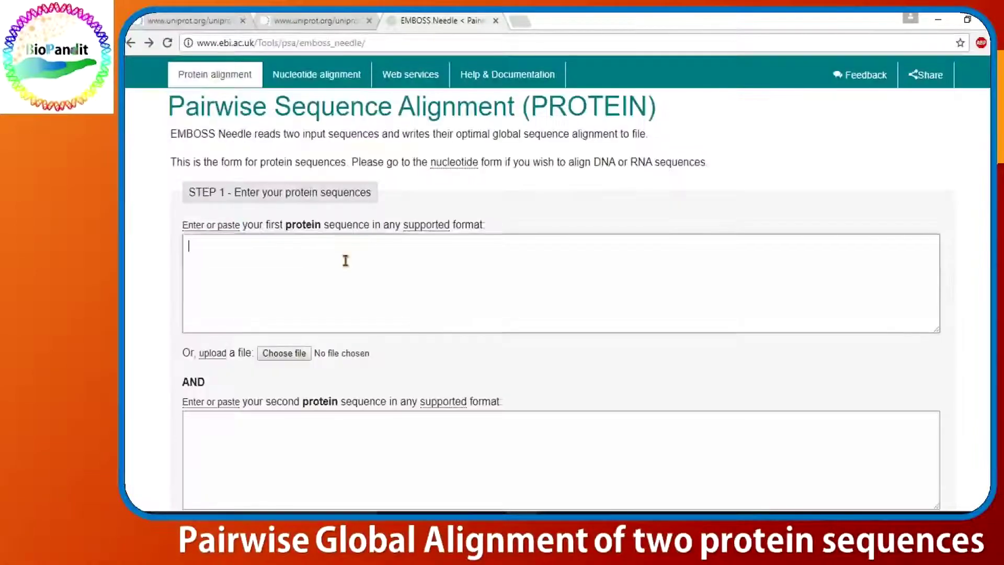
{"action": "key", "text": "ctrl+v"}
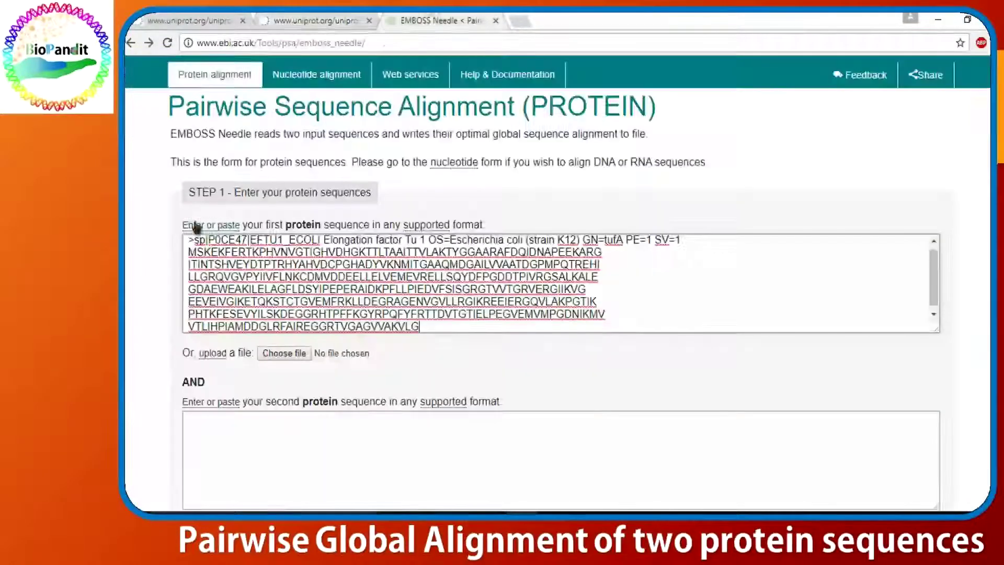
Paste the Q5SHN6 FASTA sequence into the second sequence box.
{"action": "scroll", "coordinate": [197, 228], "scroll_direction": "down", "scroll_amount": 6}
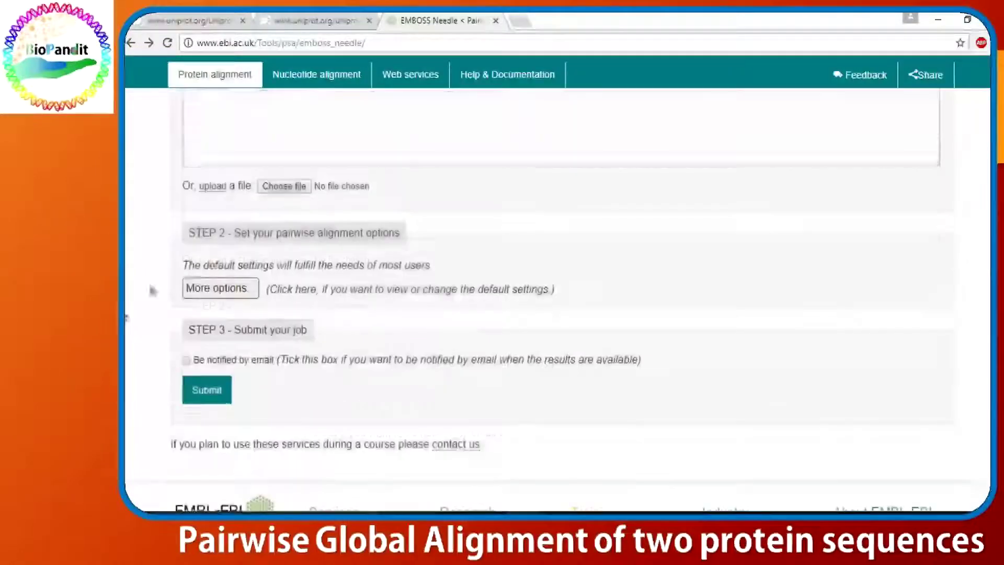
{"action": "scroll", "coordinate": [250, 198], "scroll_direction": "up", "scroll_amount": 3}
{"action": "left_click", "coordinate": [298, 287]}
{"action": "key", "text": "ctrl+v"}
{"action": "scroll", "coordinate": [299, 287], "scroll_direction": "down", "scroll_amount": 2}
{"action": "scroll", "coordinate": [219, 293], "scroll_direction": "down", "scroll_amount": 2}
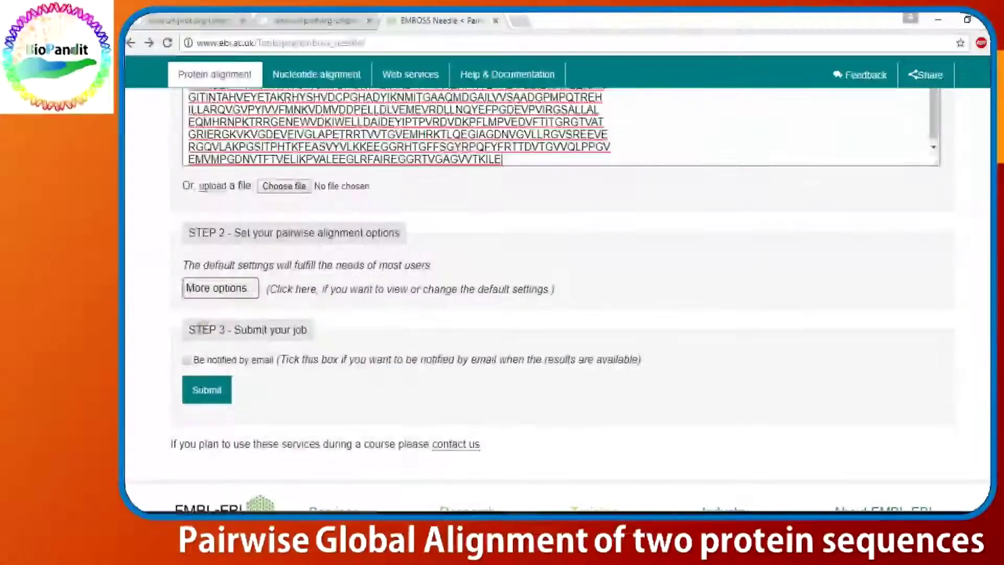
{"action": "left_click", "coordinate": [220, 287]}
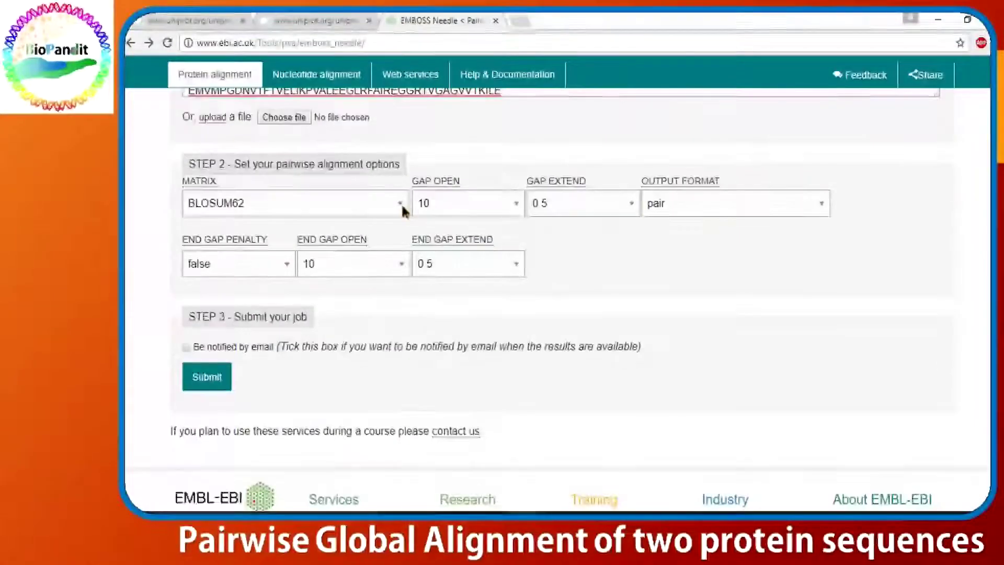
Keep the BLOSUM62 matrix, set END GAP PENALTY to true, and submit the EBI Needle job.
{"action": "left_click", "coordinate": [401, 206]}
{"action": "left_click", "coordinate": [300, 323]}
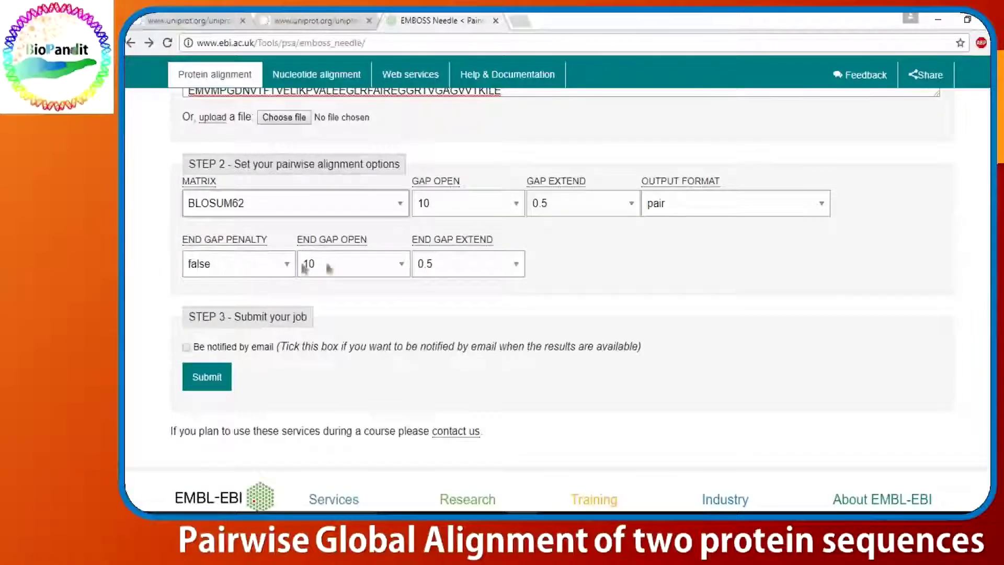
{"action": "left_click", "coordinate": [281, 265]}
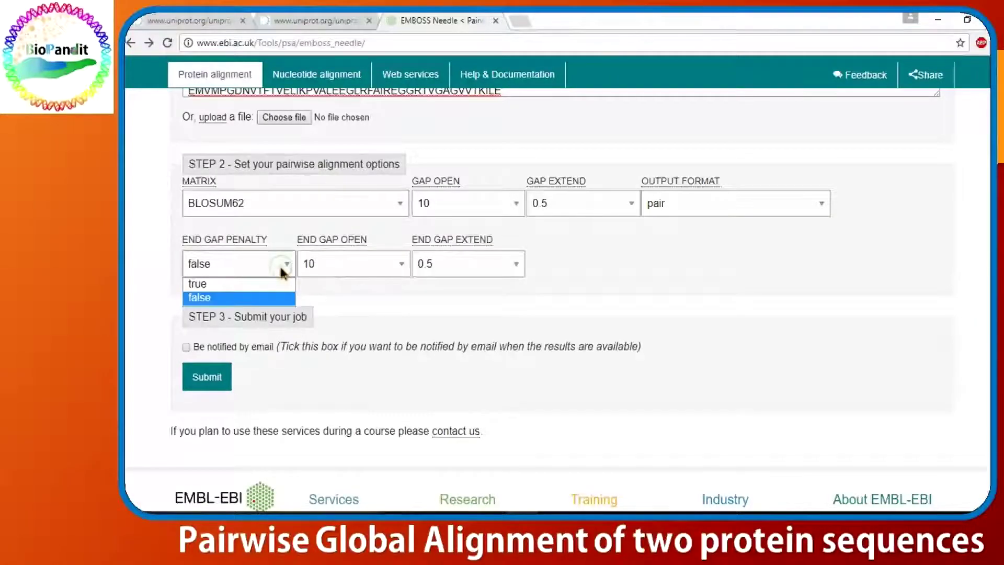
{"action": "left_click", "coordinate": [231, 284]}
{"action": "left_click", "coordinate": [208, 374]}
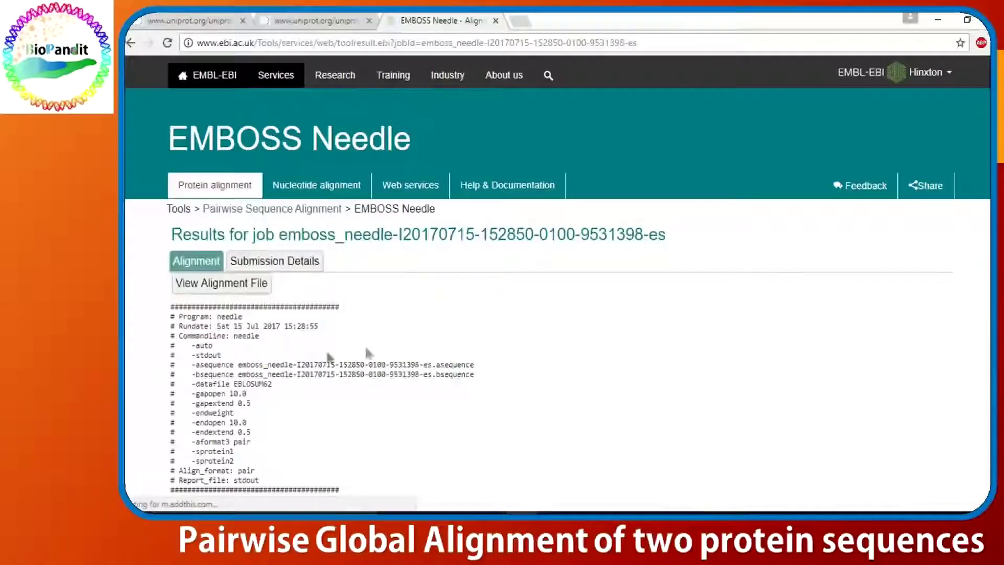
Scroll through the EBI results (length 413, 70.2% identity, score 1525.0) and back to the top.
{"action": "scroll", "coordinate": [558, 298], "scroll_direction": "down", "scroll_amount": 8}
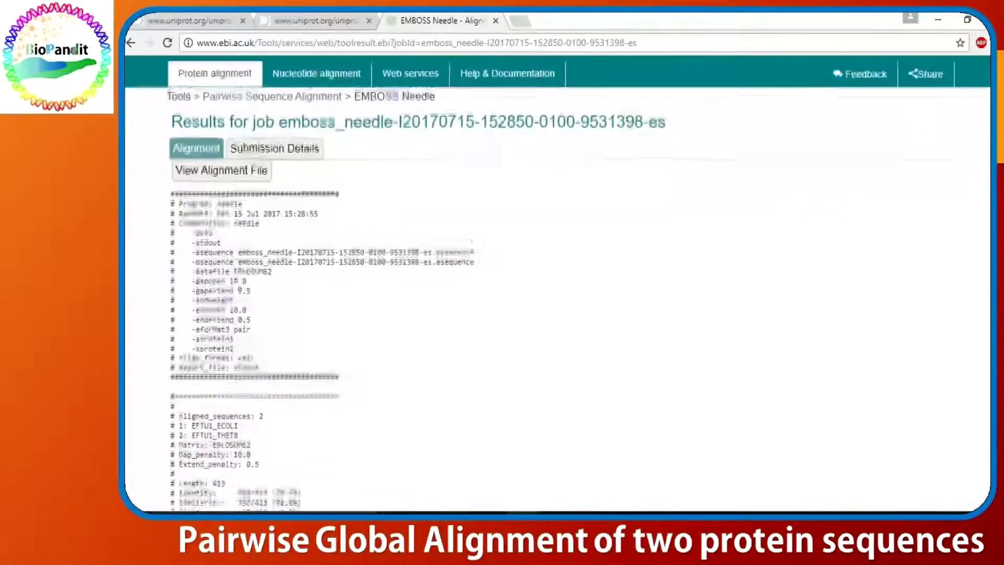
{"action": "scroll", "coordinate": [558, 299], "scroll_direction": "down", "scroll_amount": 5}
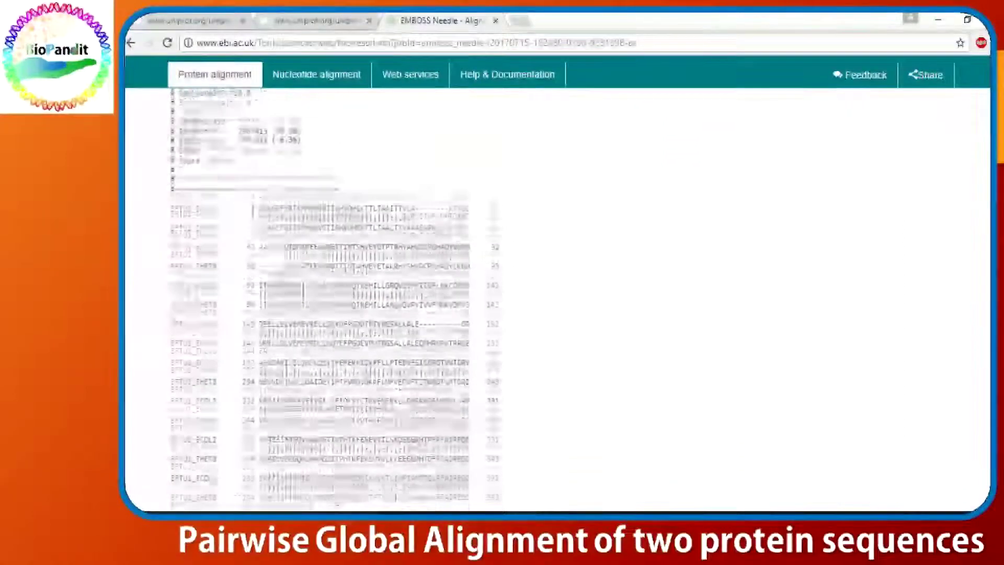
{"action": "scroll", "coordinate": [558, 298], "scroll_direction": "up", "scroll_amount": 1}
{"action": "scroll", "coordinate": [920, 285], "scroll_direction": "up", "scroll_amount": 8}
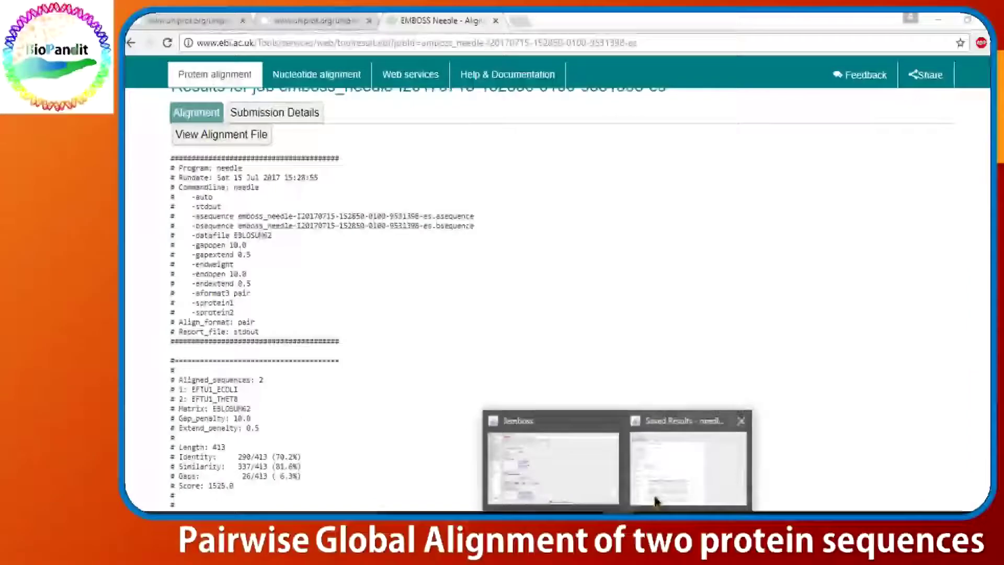
Bring back the Jemboss saved needle results and highlight the Gaps 12/406 (3.0%) line.
{"action": "left_click", "coordinate": [587, 456]}
{"action": "scroll", "coordinate": [974, 258], "scroll_direction": "up", "scroll_amount": 5}
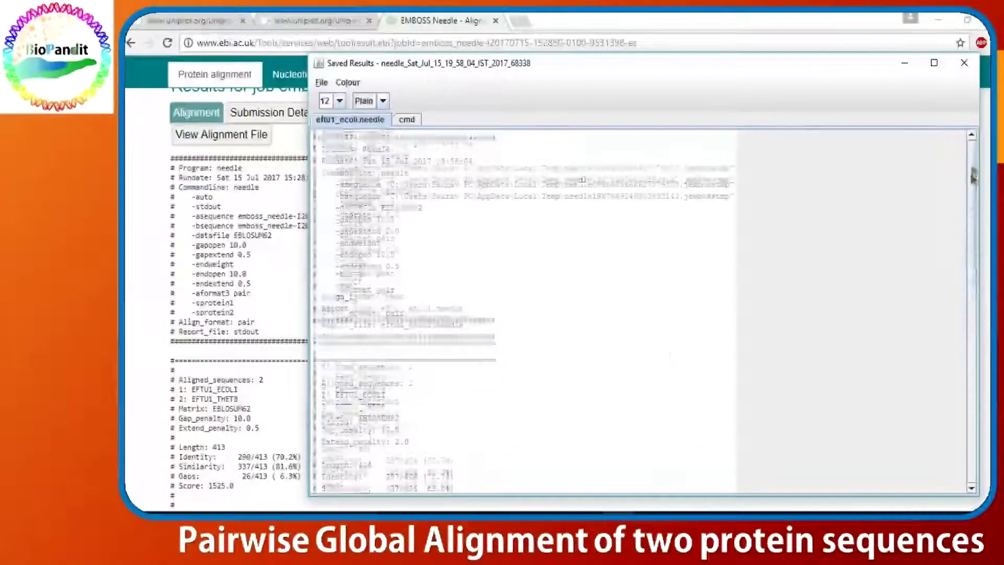
{"action": "scroll", "coordinate": [978, 277], "scroll_direction": "down", "scroll_amount": 8}
{"action": "scroll", "coordinate": [983, 293], "scroll_direction": "down", "scroll_amount": 10}
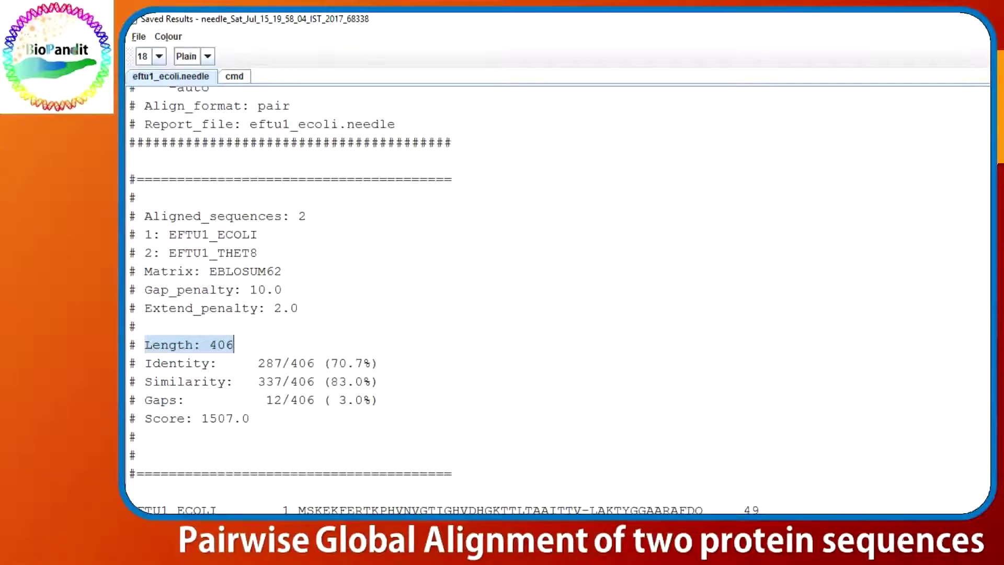
{"action": "left_click_drag", "start_coordinate": [145, 399], "coordinate": [378, 400]}
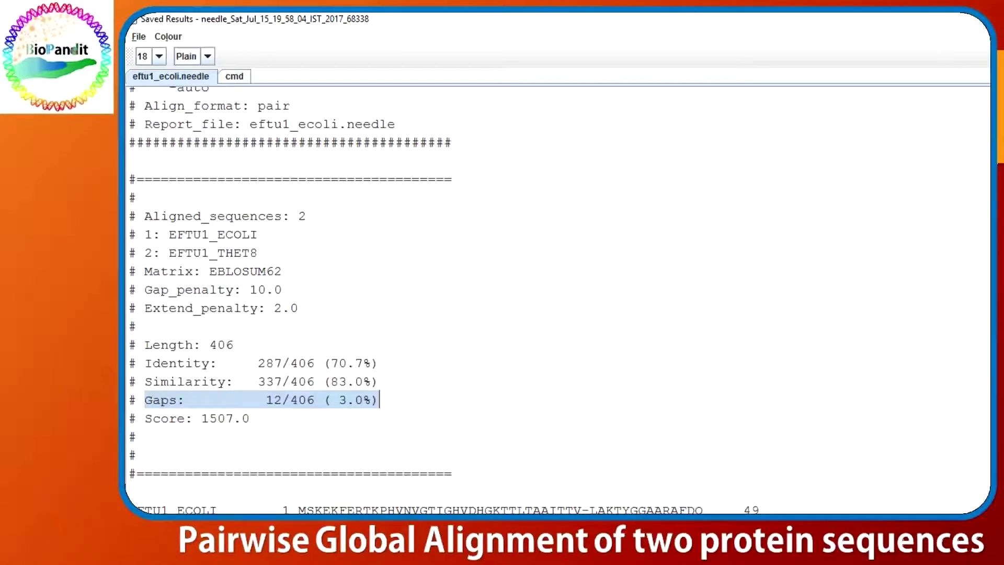
{"action": "scroll", "coordinate": [557, 298], "scroll_direction": "down", "scroll_amount": 7}
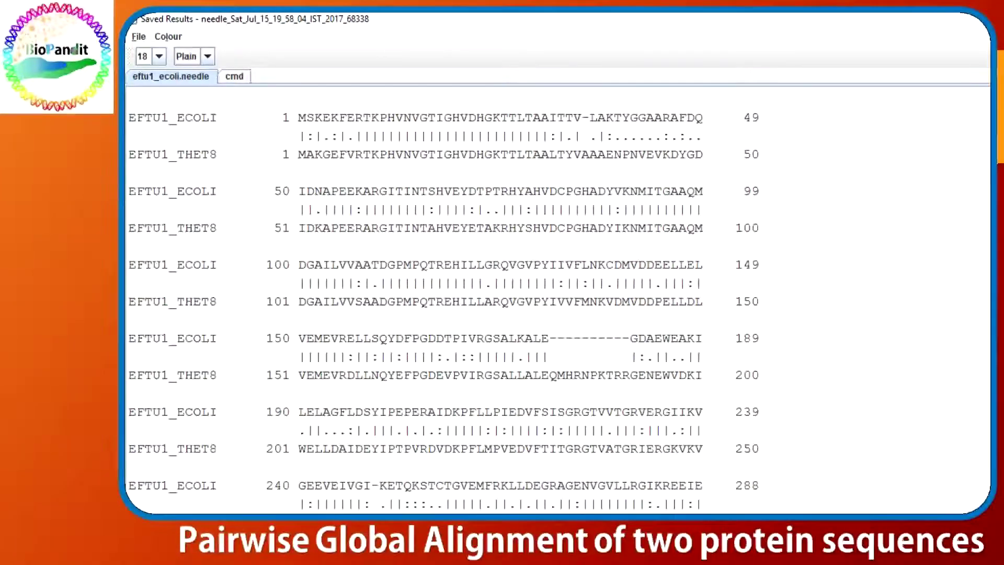
Enlarge the Jemboss results to font size 24 and point out the FE/FV mismatched residue columns.
{"action": "type", "text": "24"}
{"action": "key", "text": "Return"}
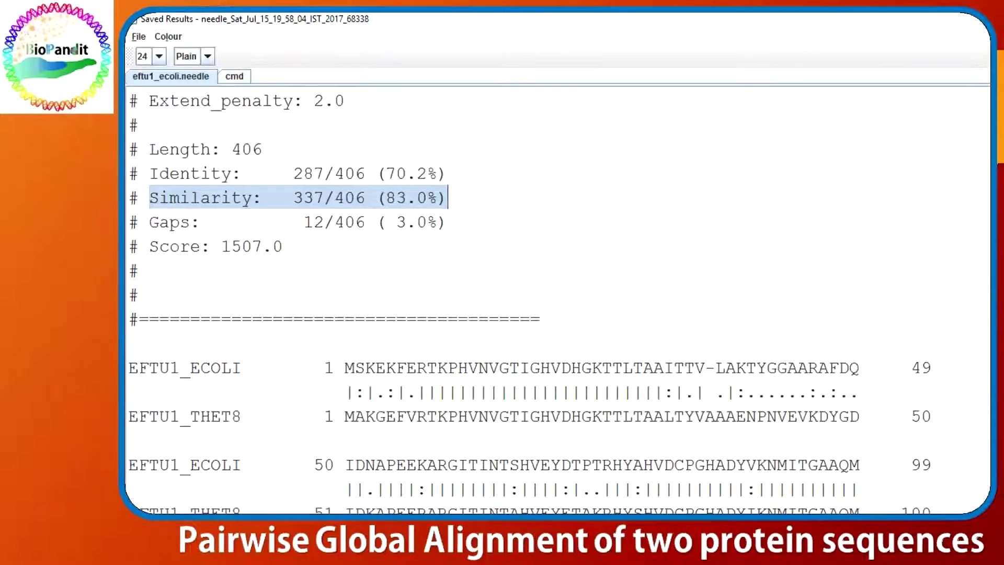
{"action": "left_click", "coordinate": [684, 391]}
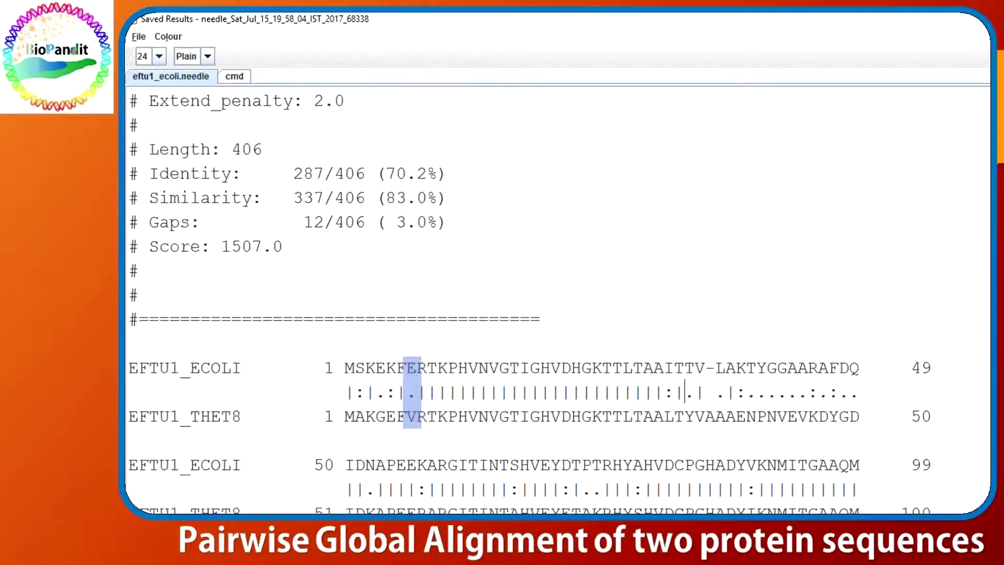